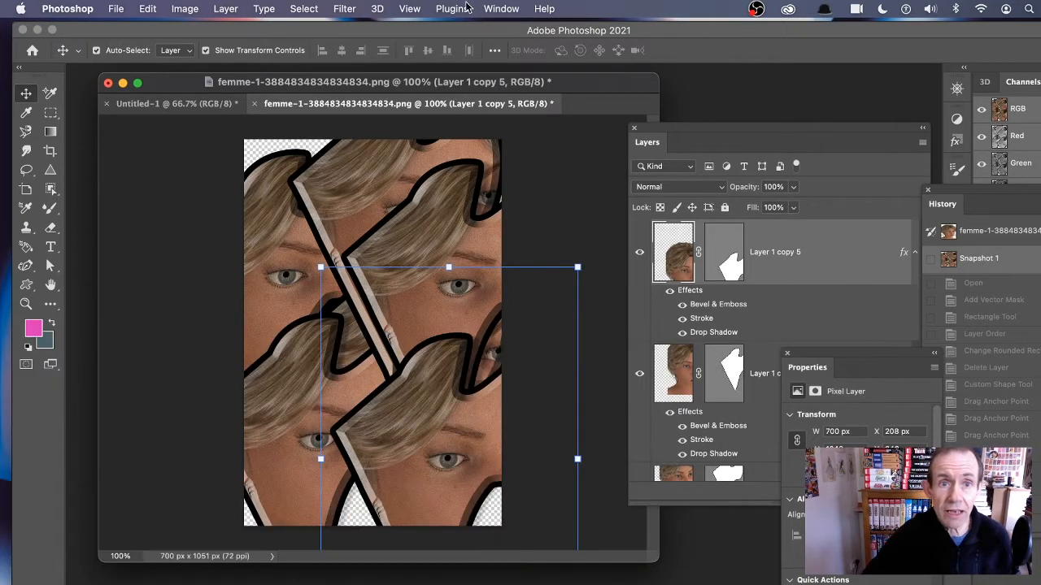
Step: Open the History panel and revert the portrait document to its original opened state
left_click(500, 9)
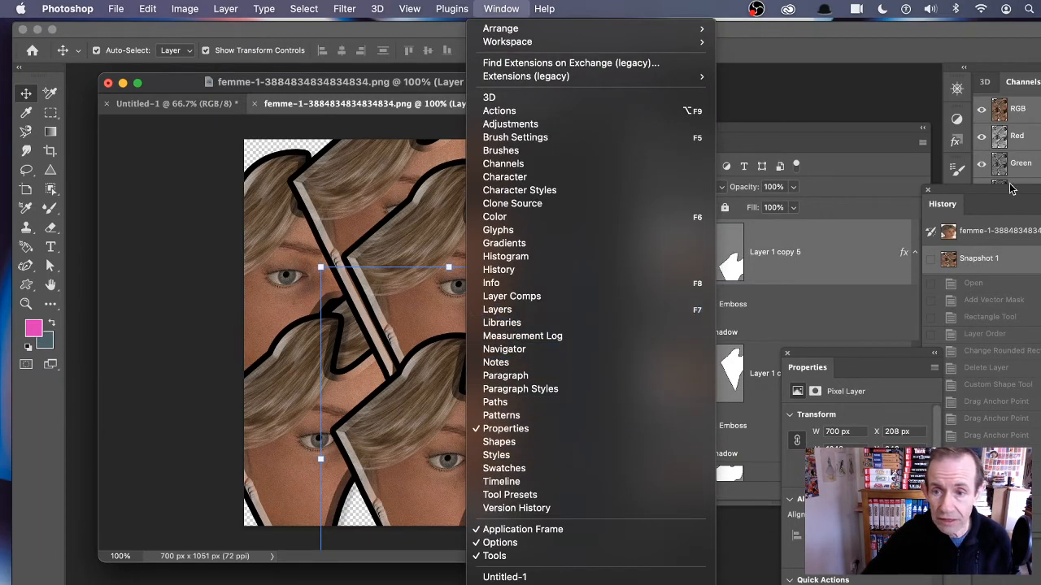
left_click(524, 310)
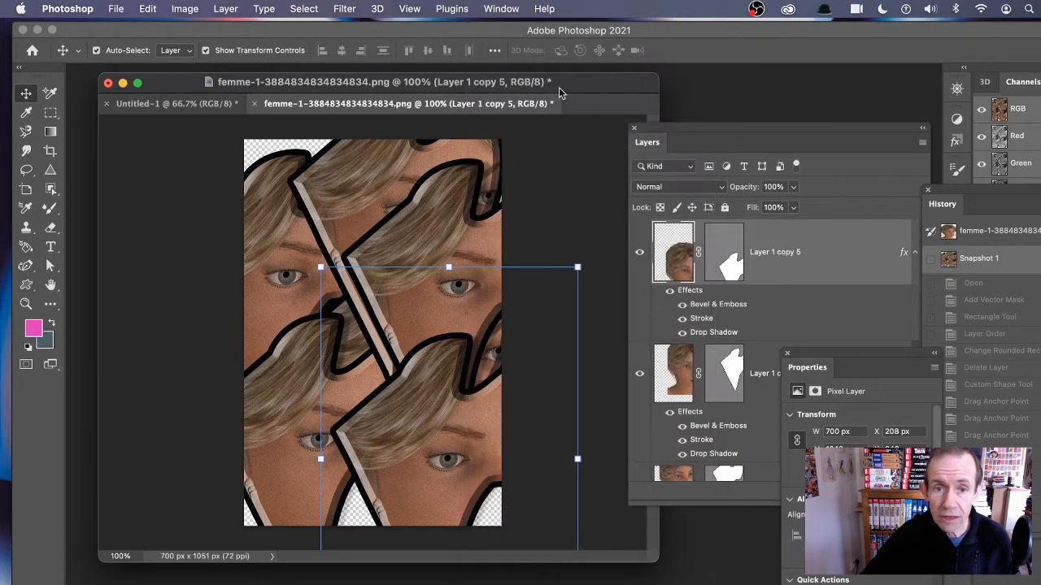
left_click(1009, 233)
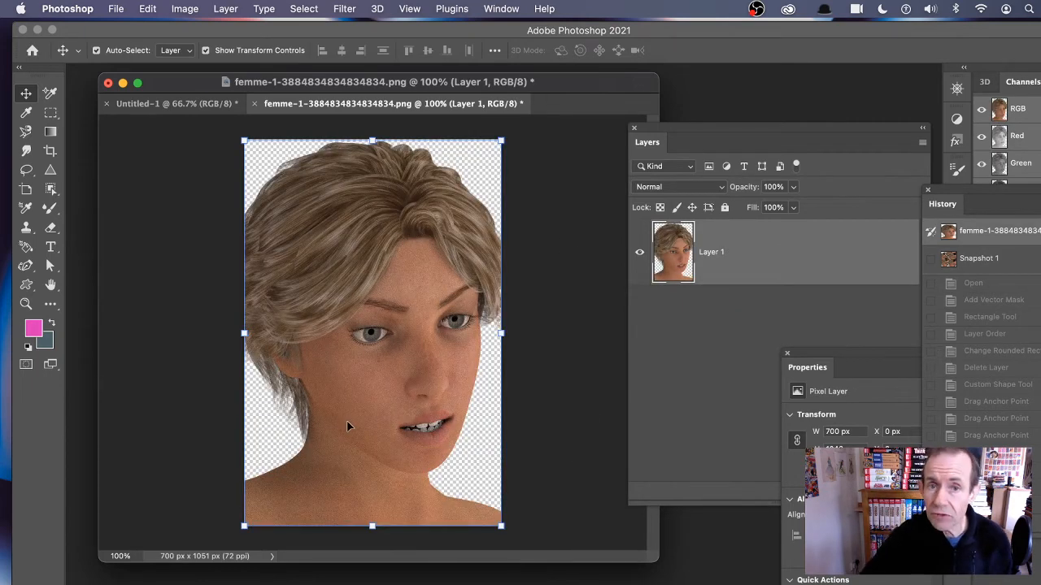
left_click(838, 130)
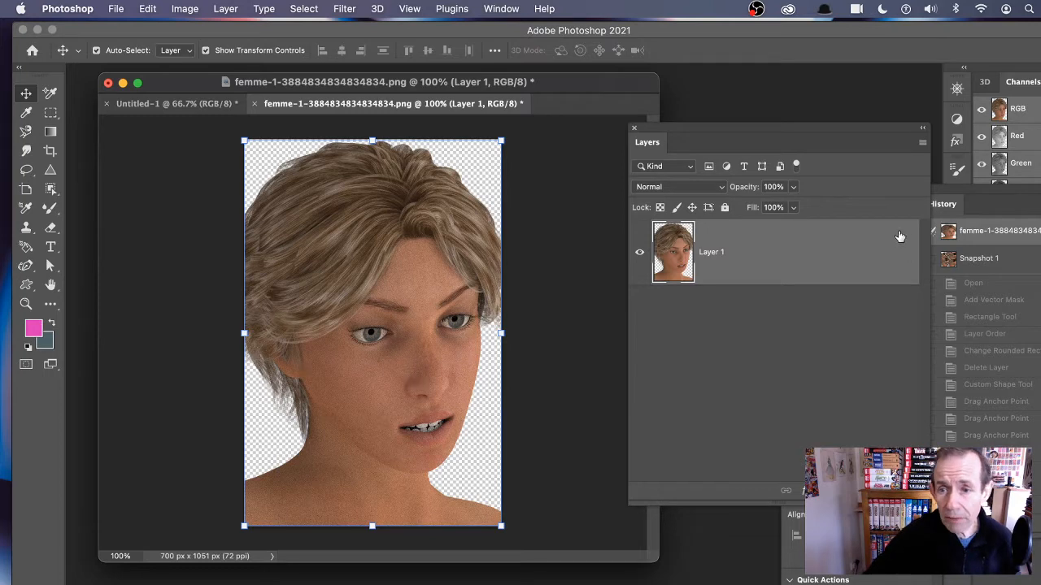
Step: Inspect the Vector Mask options for the Untitled-1 background, then return to the portrait document
left_click(189, 106)
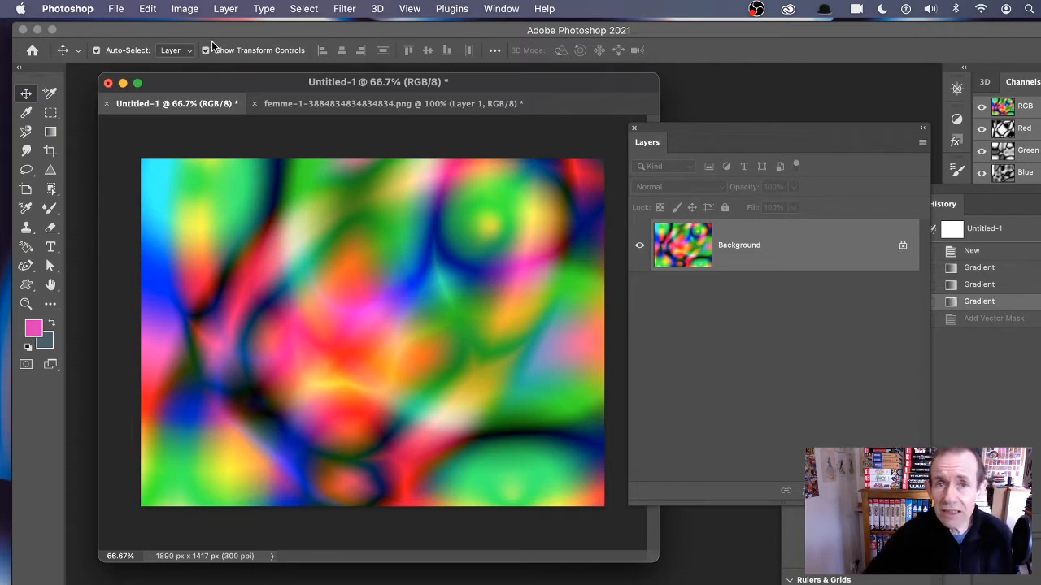
left_click(220, 8)
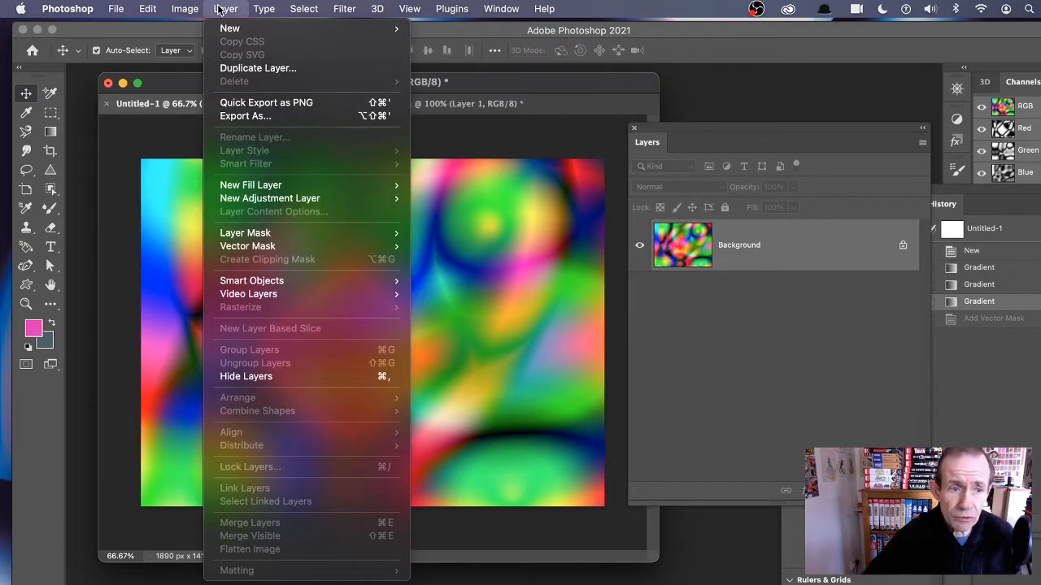
mouse_move(262, 249)
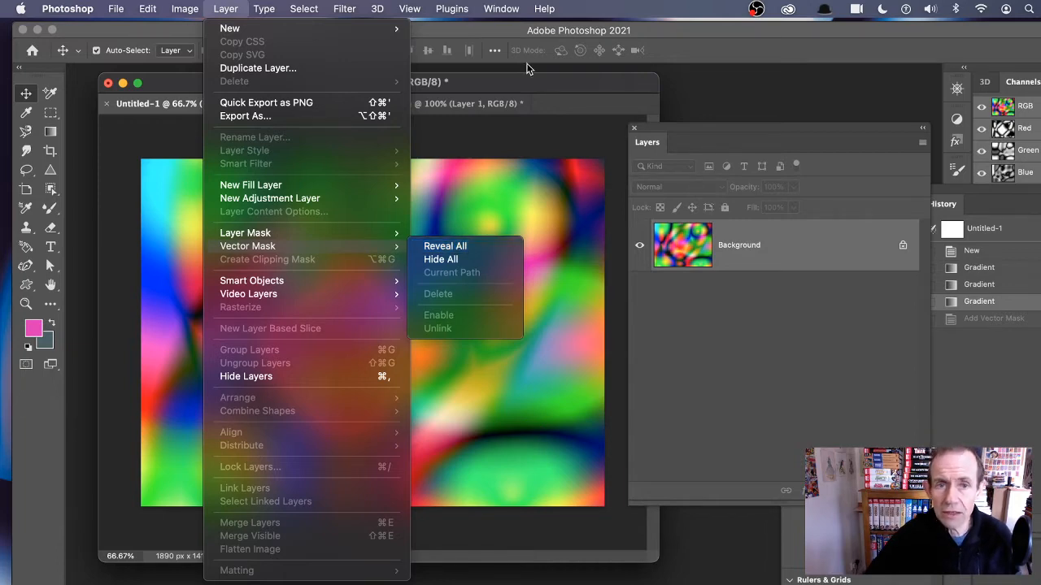
left_click(454, 107)
left_click(460, 104)
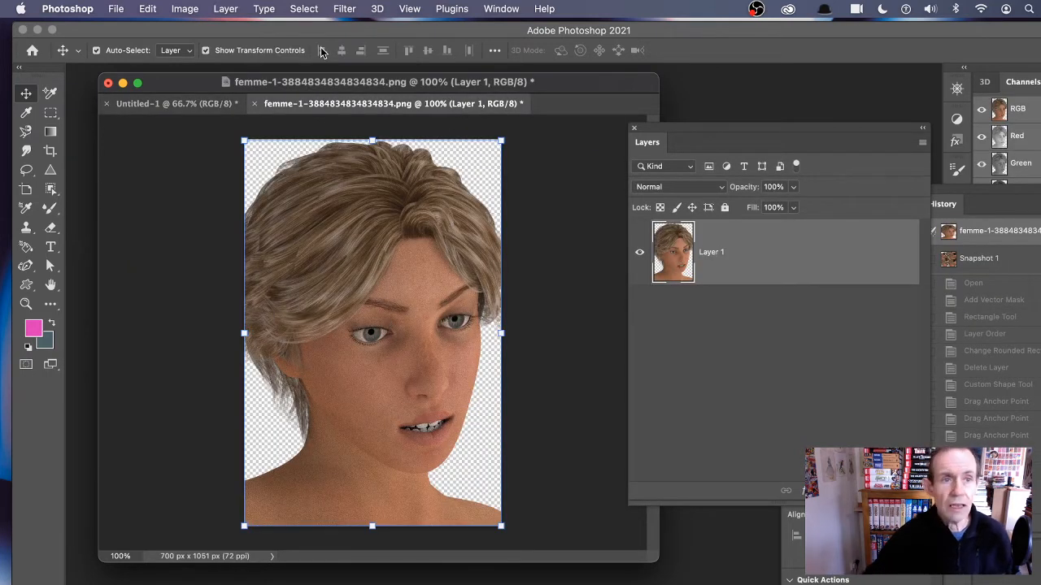
Step: Add a Reveal All vector mask to Layer 1
left_click(226, 9)
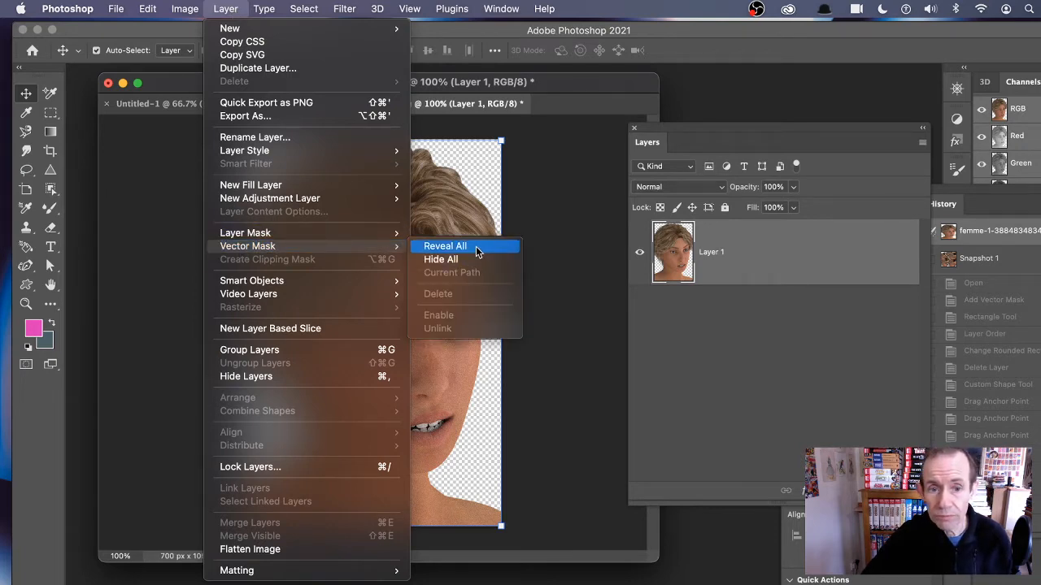
left_click(477, 252)
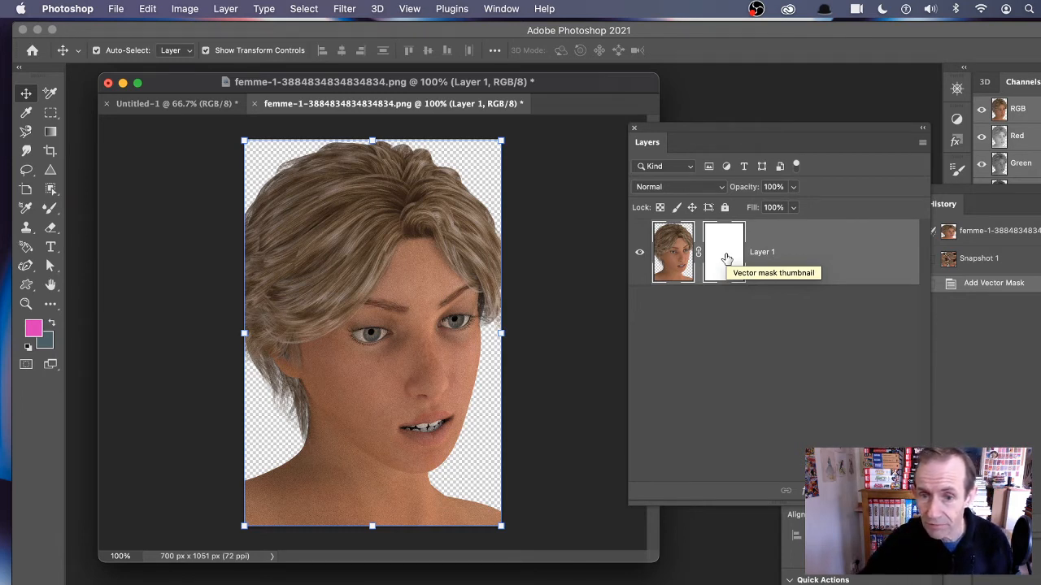
Step: Select the vector mask and draw a diamond with the Custom Shape tool in Path mode over the face
left_click(738, 329)
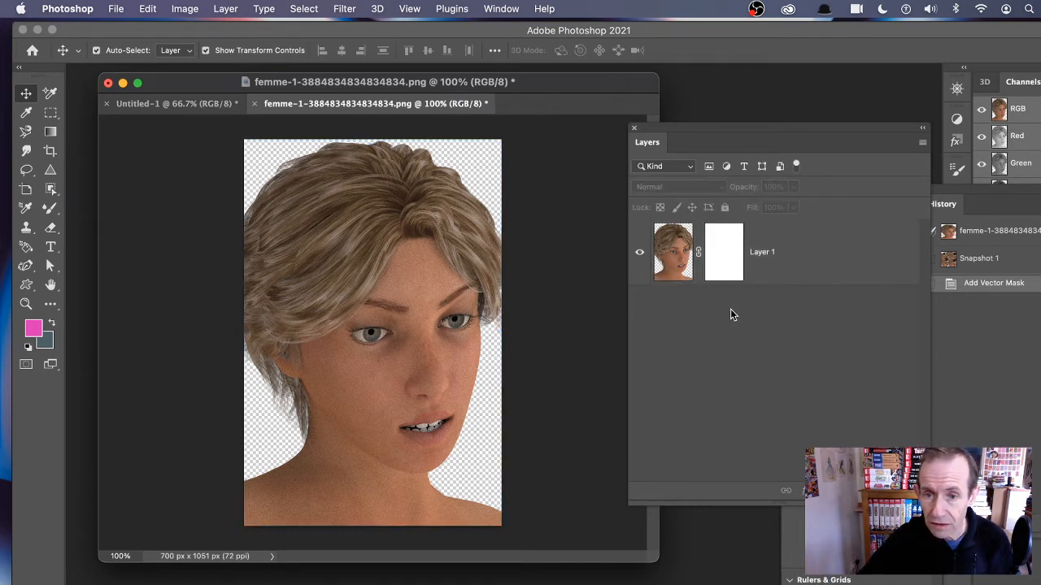
left_click(722, 265)
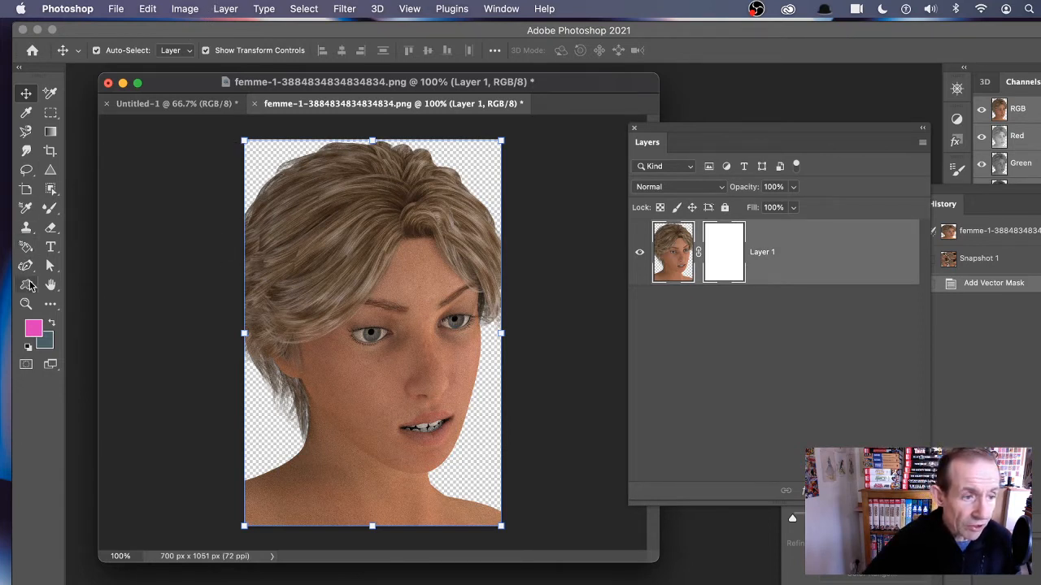
left_click(26, 287)
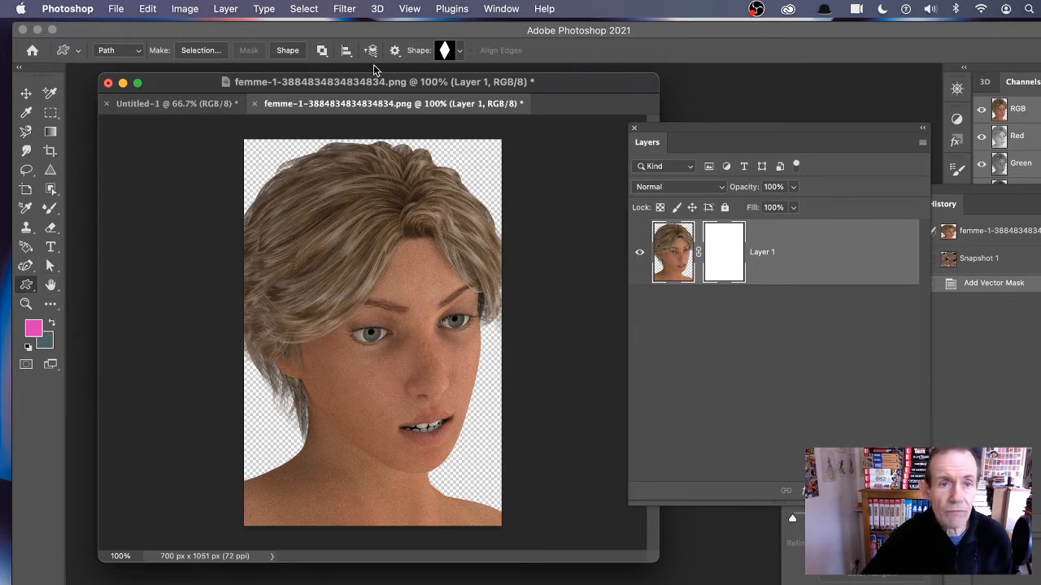
left_click(459, 52)
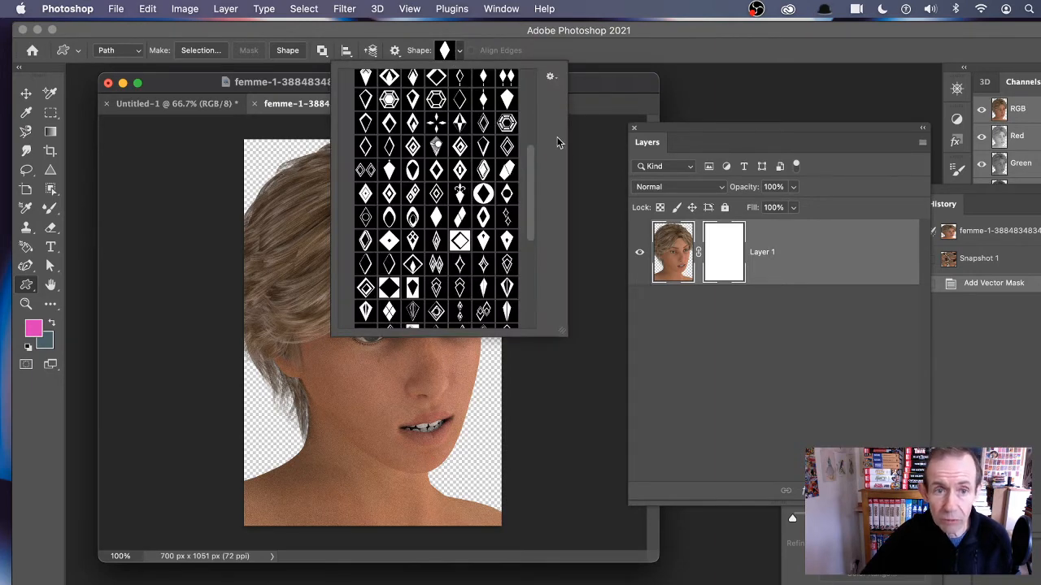
left_click(593, 39)
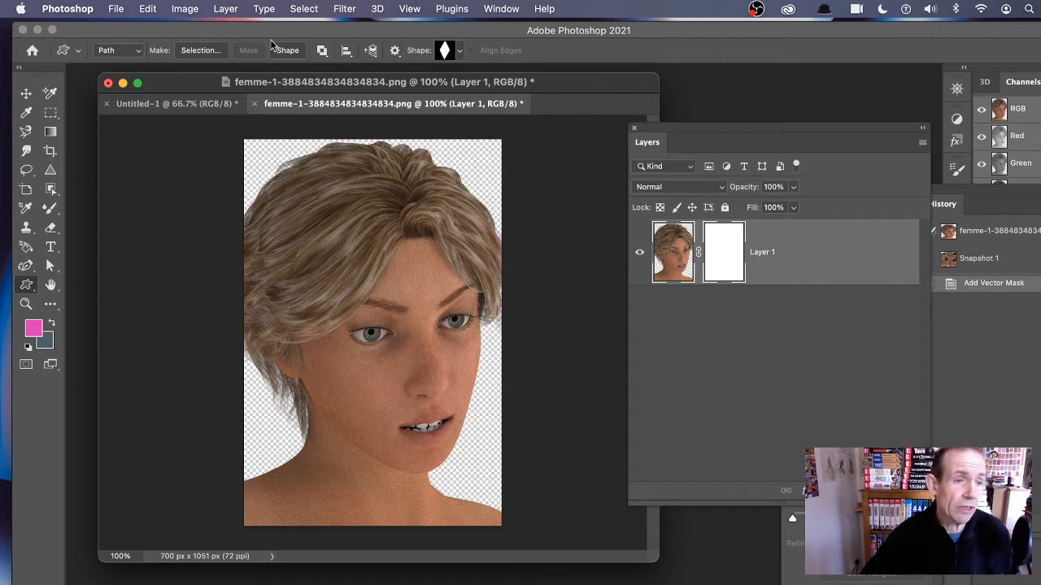
left_click(132, 53)
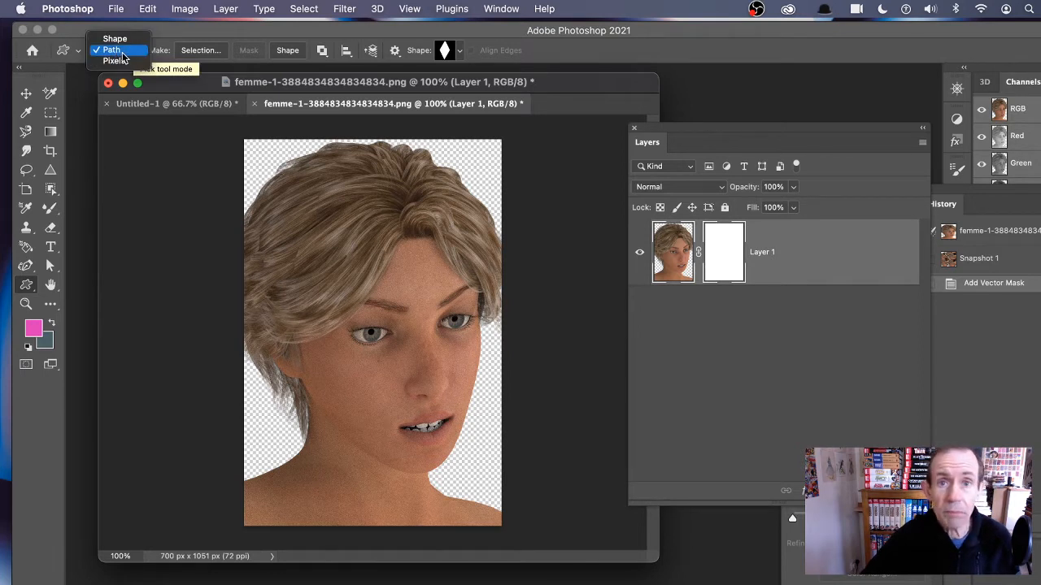
left_click(122, 54)
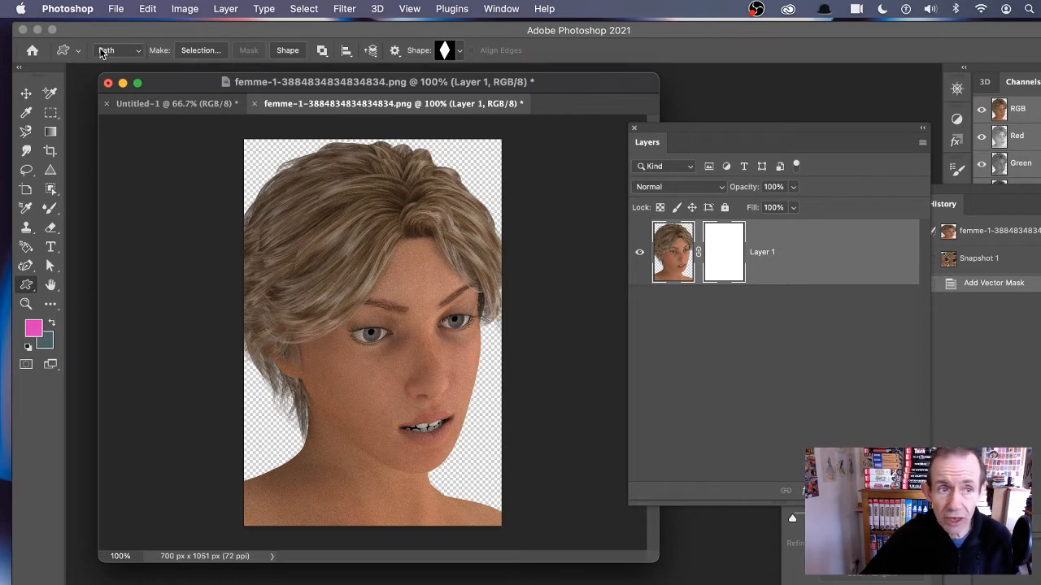
left_click(120, 53)
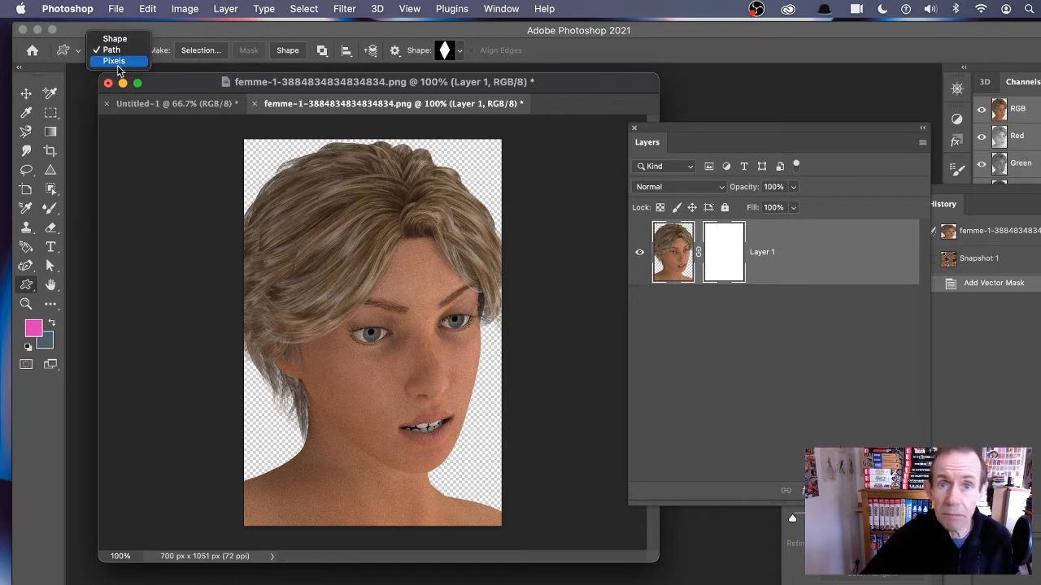
left_click(115, 54)
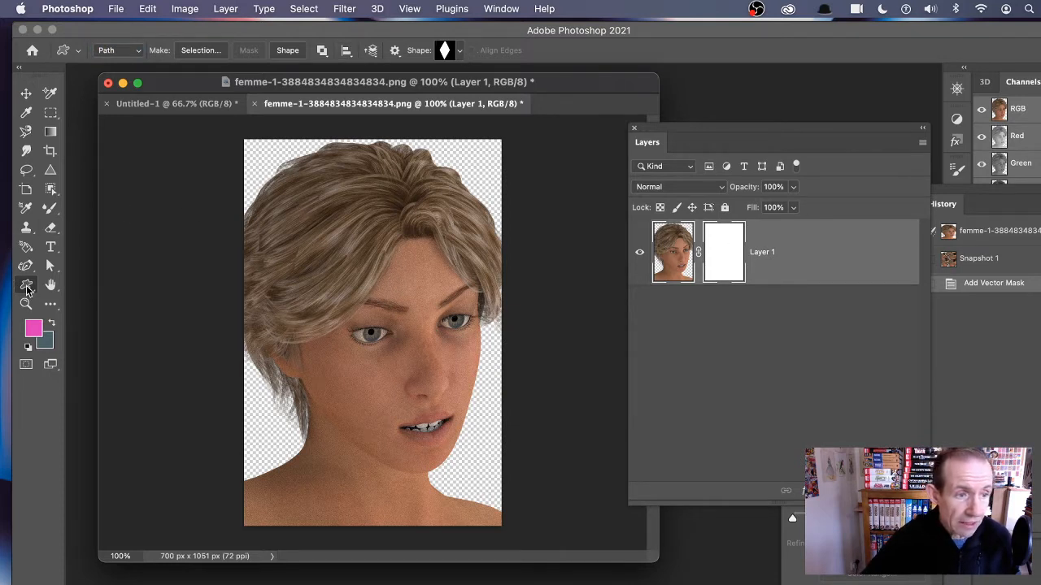
left_click_drag(309, 202, 464, 480)
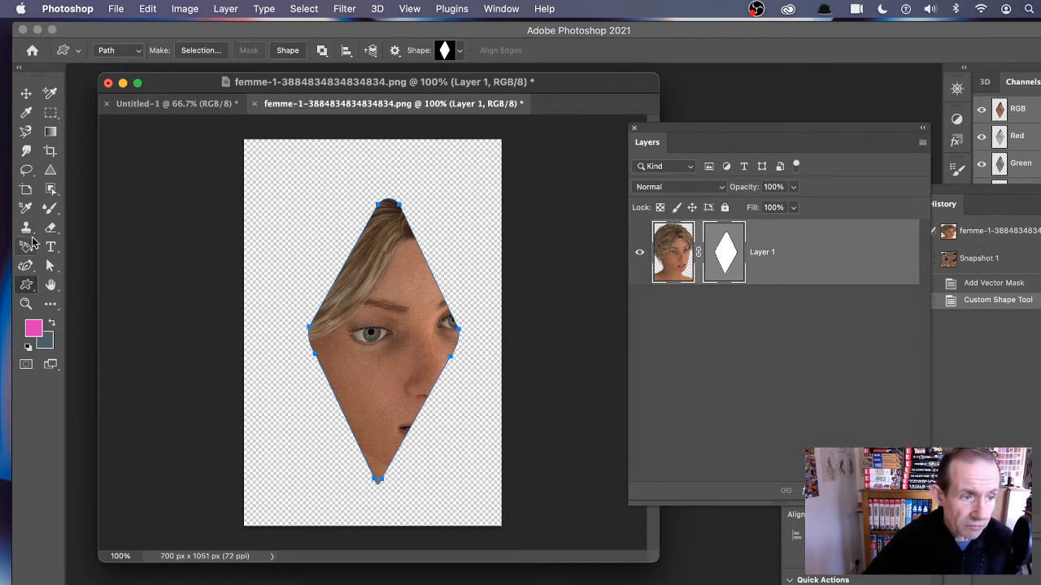
Step: With the Curvature Pen tool, add an anchor on the diamond's upper-left edge and pull it outward
left_click(27, 268)
right_click(27, 268)
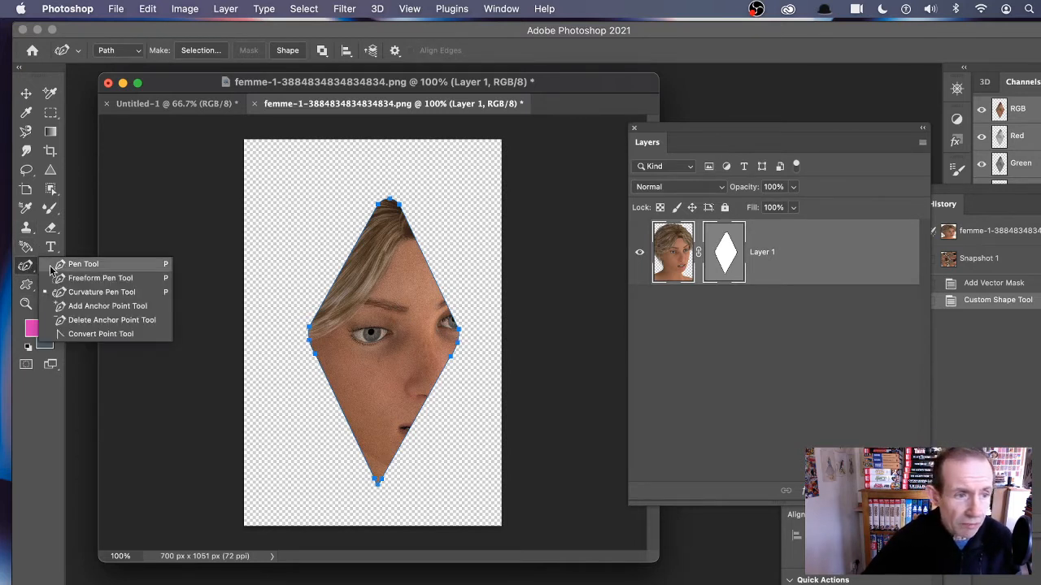
left_click(116, 293)
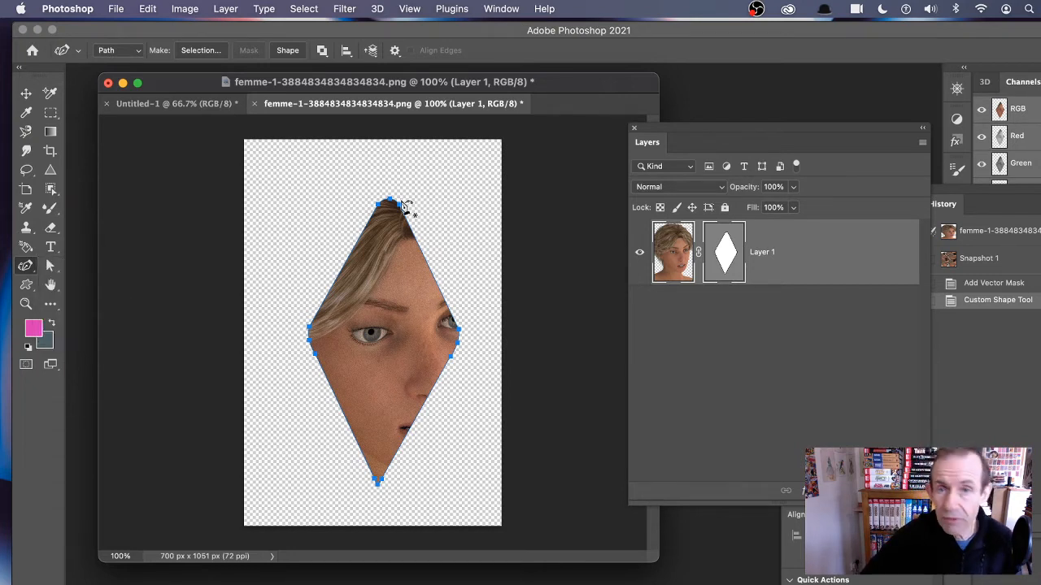
left_click(354, 252)
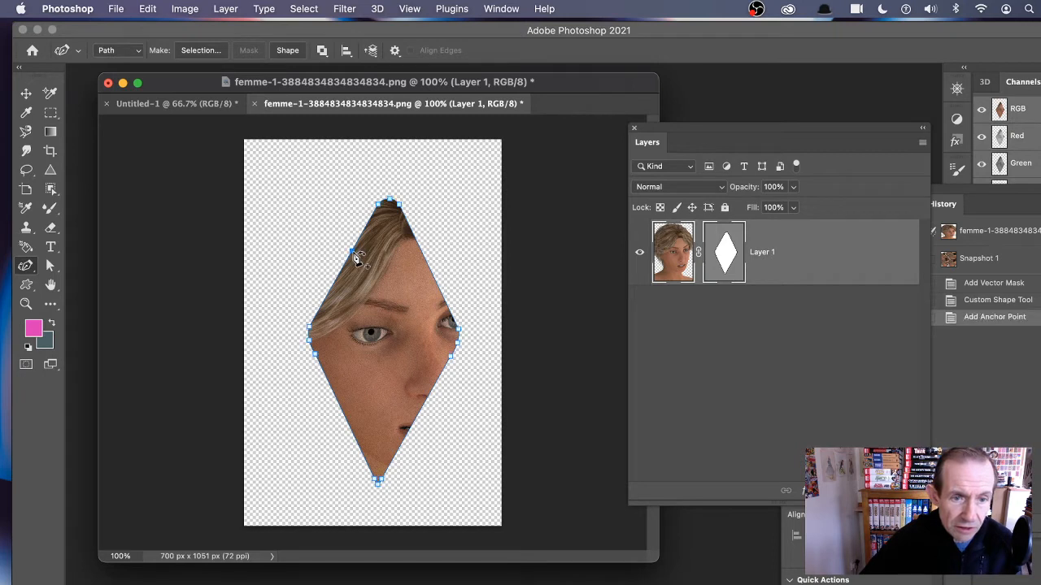
left_click_drag(351, 250, 332, 241)
Step: Add an anchor on the upper-right edge and drag points inward to cut a crescent notch into the mask
left_click_drag(432, 265, 465, 244)
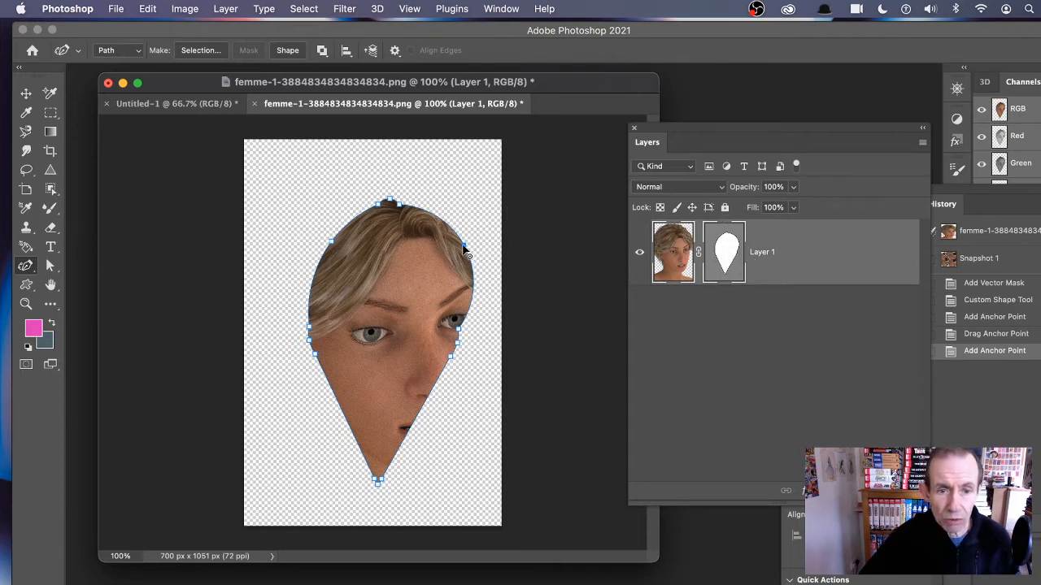
left_click_drag(464, 249, 442, 269)
left_click_drag(372, 332, 396, 339)
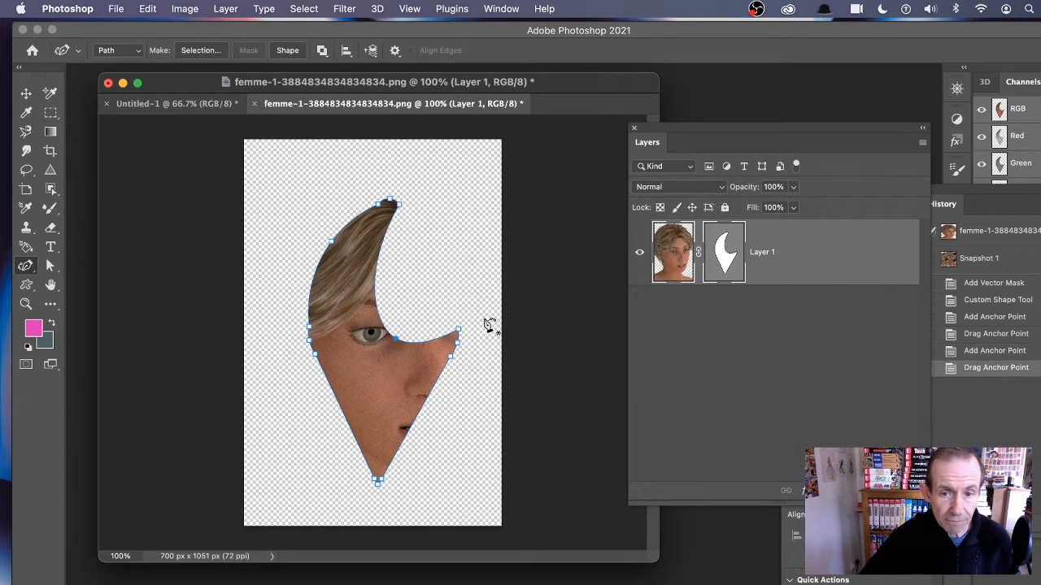
Step: Select the layer thumbnail and add a Drop Shadow, dragging it to about 56 px distance at 33°
left_click(738, 305)
left_click(683, 269)
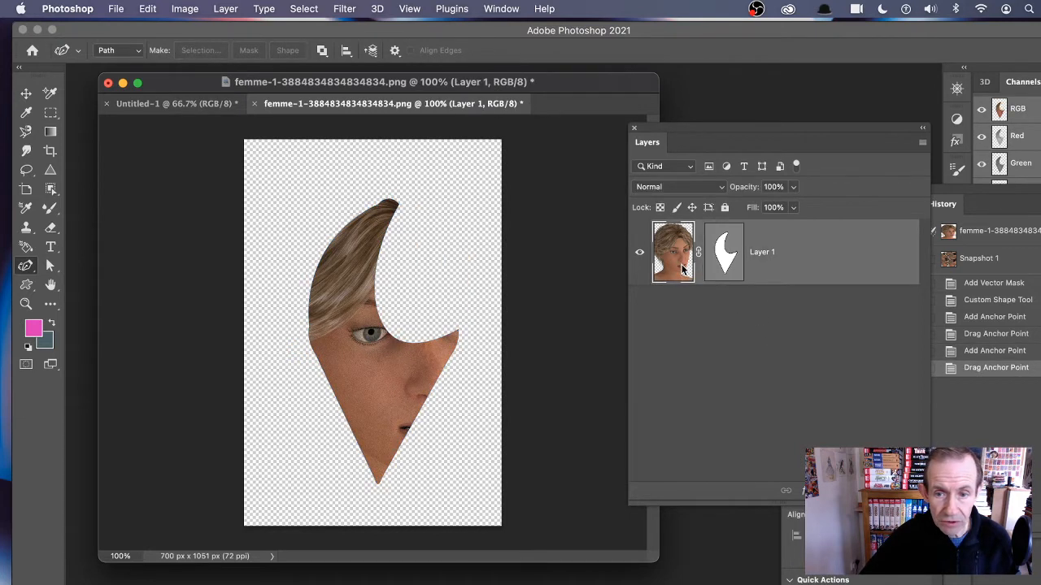
left_click(736, 253)
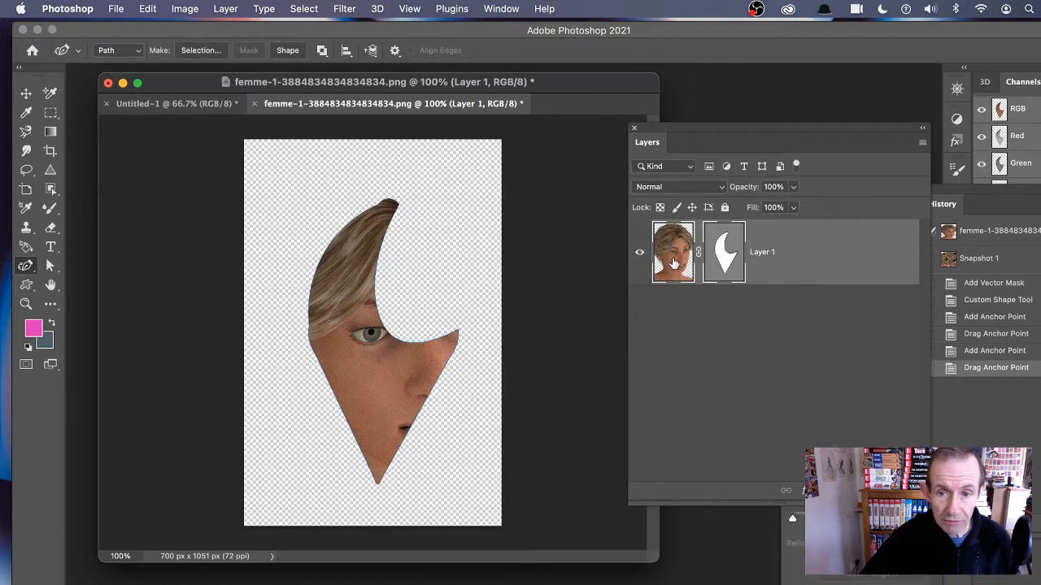
left_click(691, 319)
left_click(668, 270)
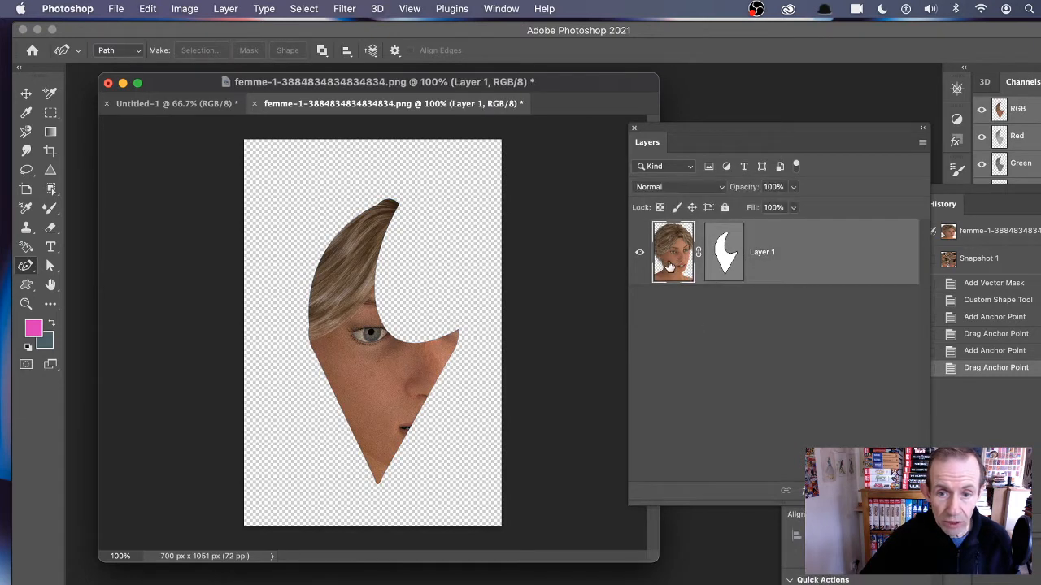
left_click(226, 9)
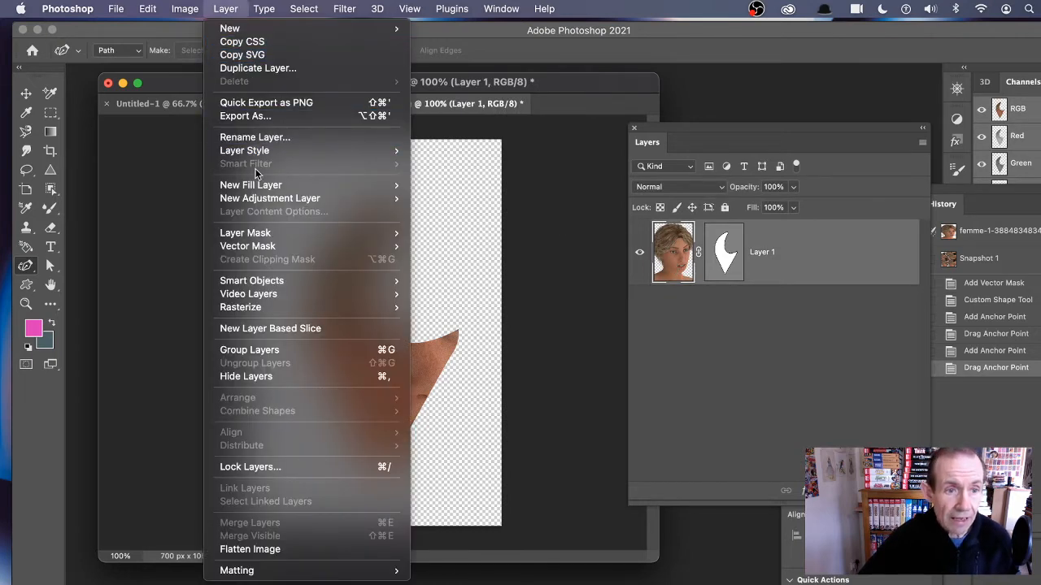
mouse_move(272, 153)
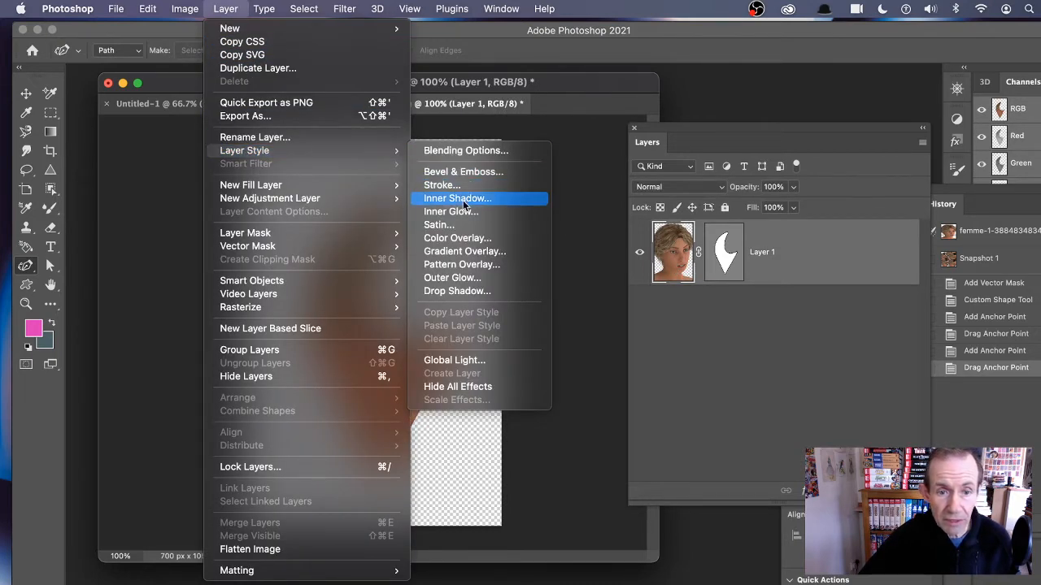
left_click(455, 290)
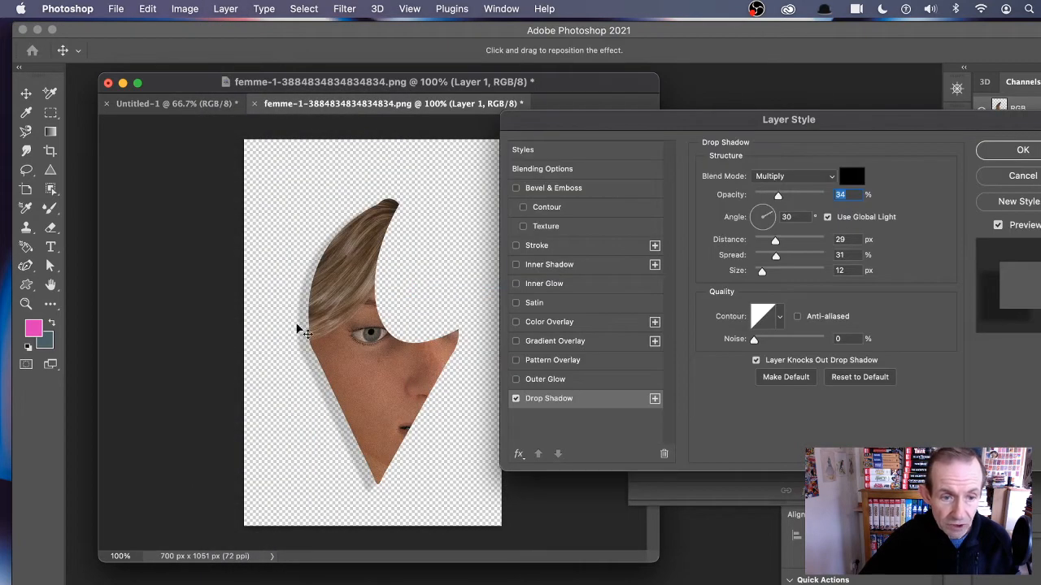
left_click_drag(312, 367, 306, 376)
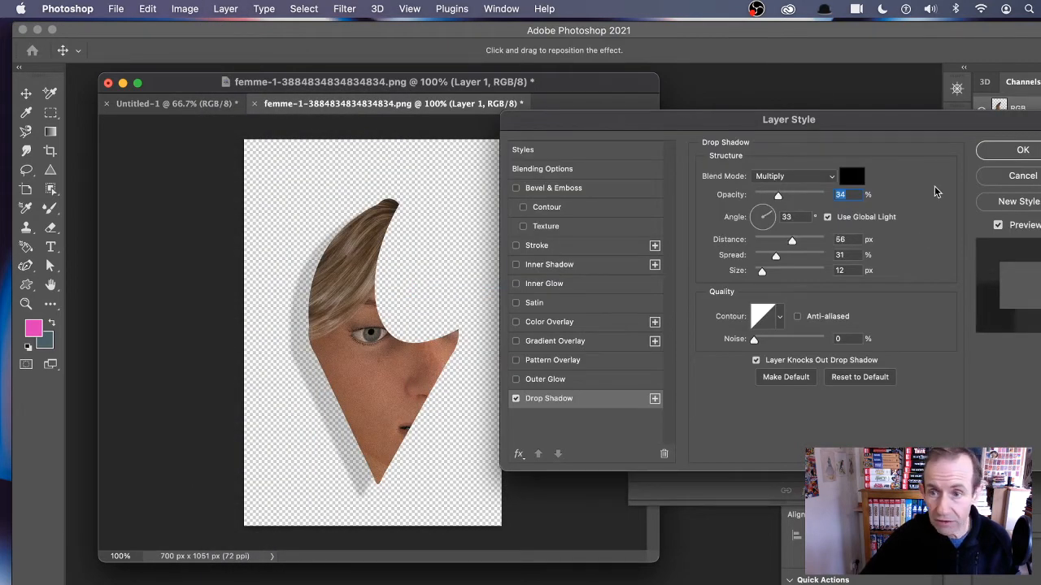
Step: Enable a Stroke effect, confirm the layer style, and reselect the vector mask
left_click(515, 245)
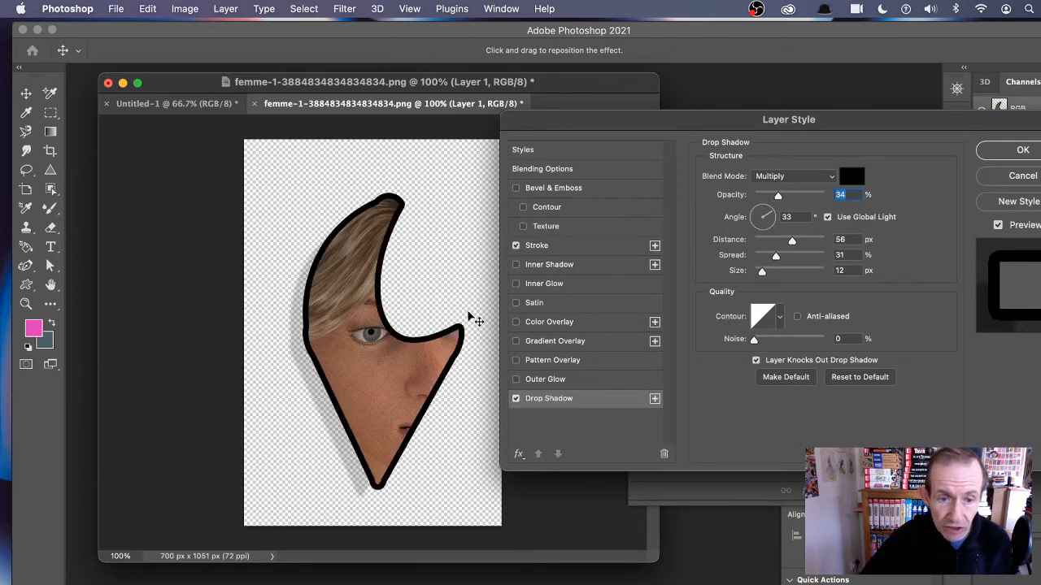
left_click(1023, 151)
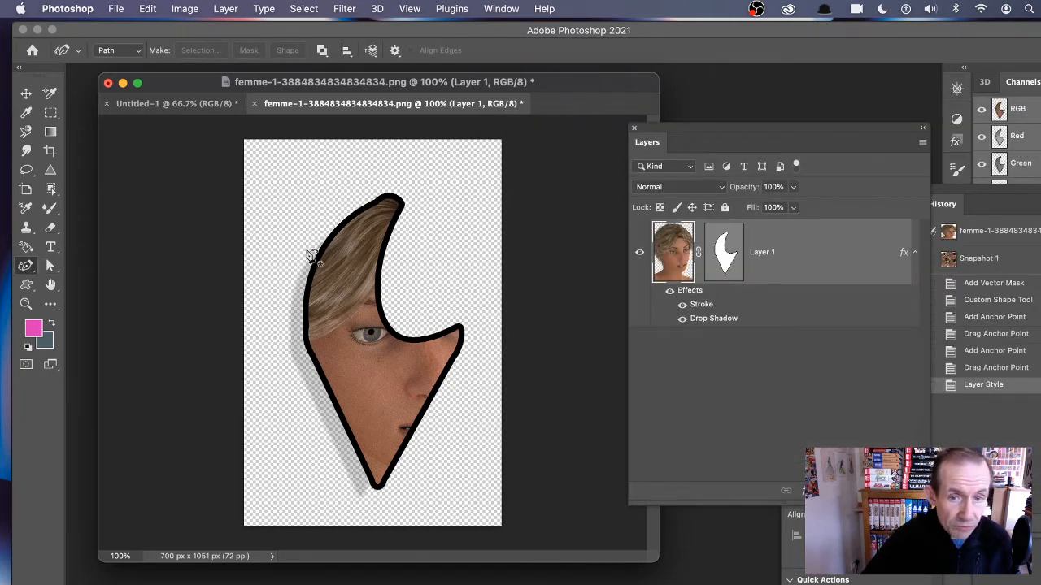
left_click(719, 253)
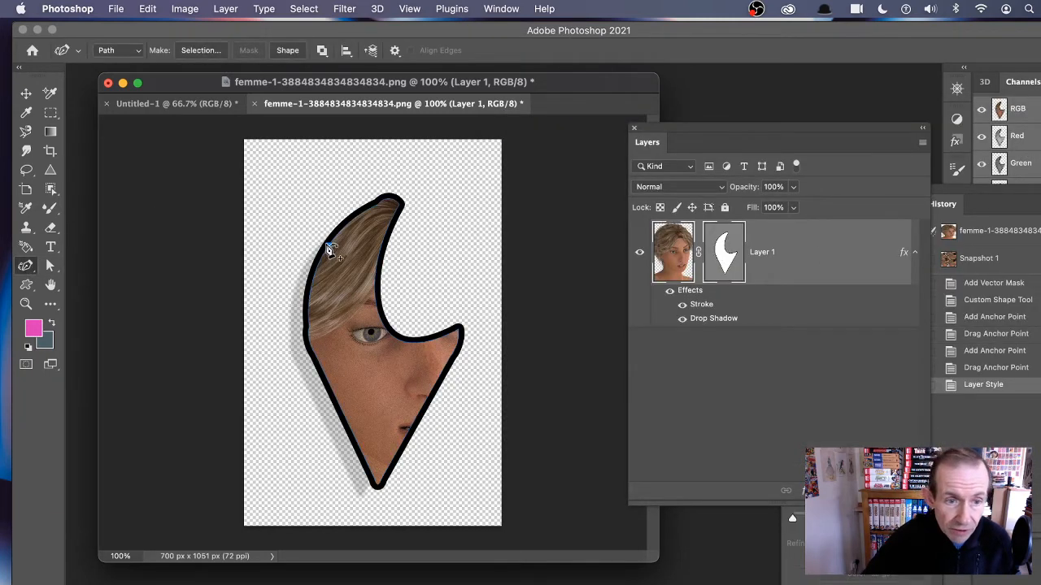
Step: With the Direct Selection tool, select the mask path and drag its top anchor up and to the right
left_click(50, 266)
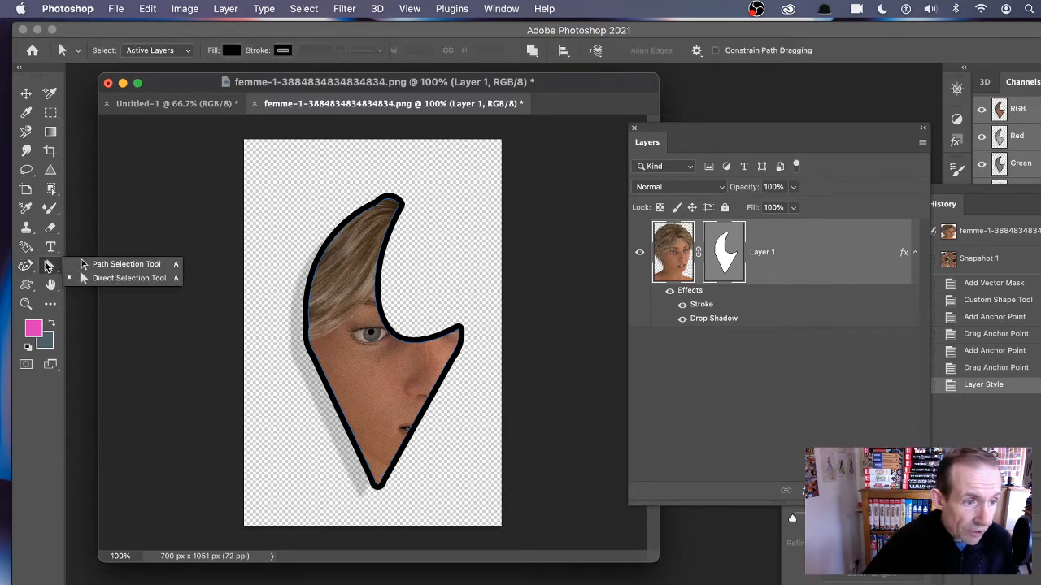
left_click(116, 279)
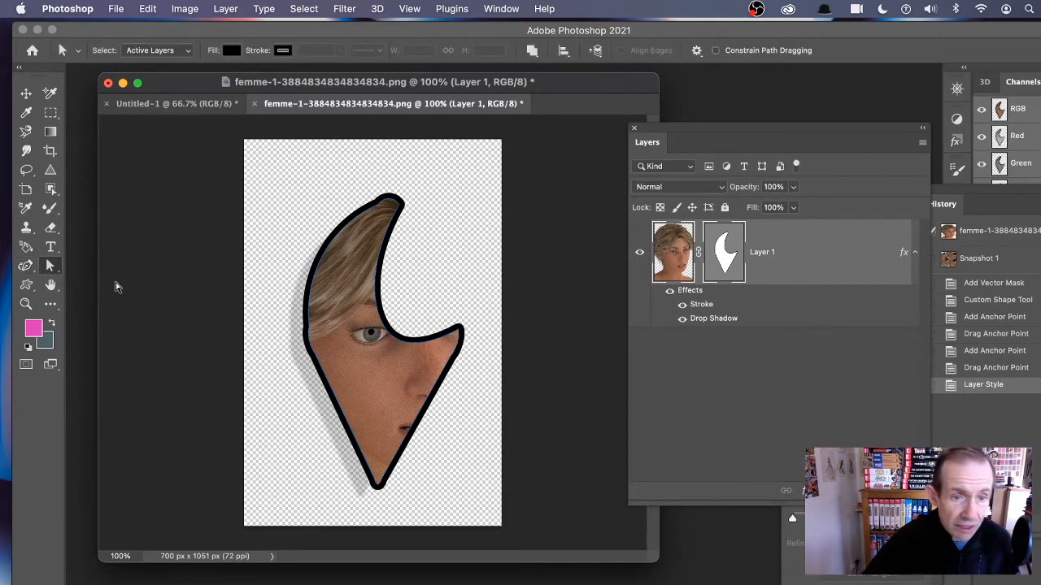
left_click_drag(271, 161, 511, 511)
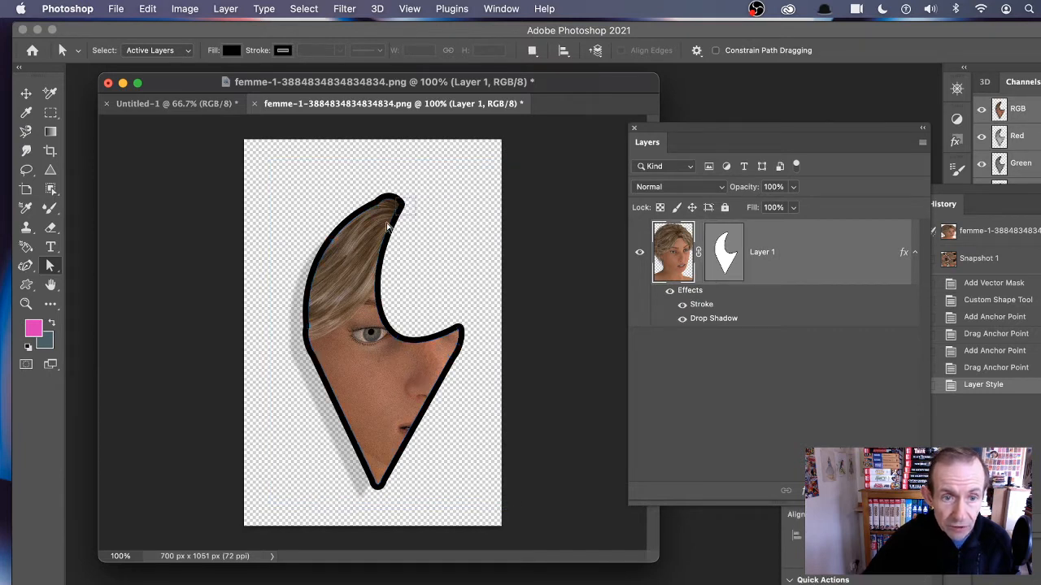
left_click(411, 211)
left_click_drag(400, 208, 430, 190)
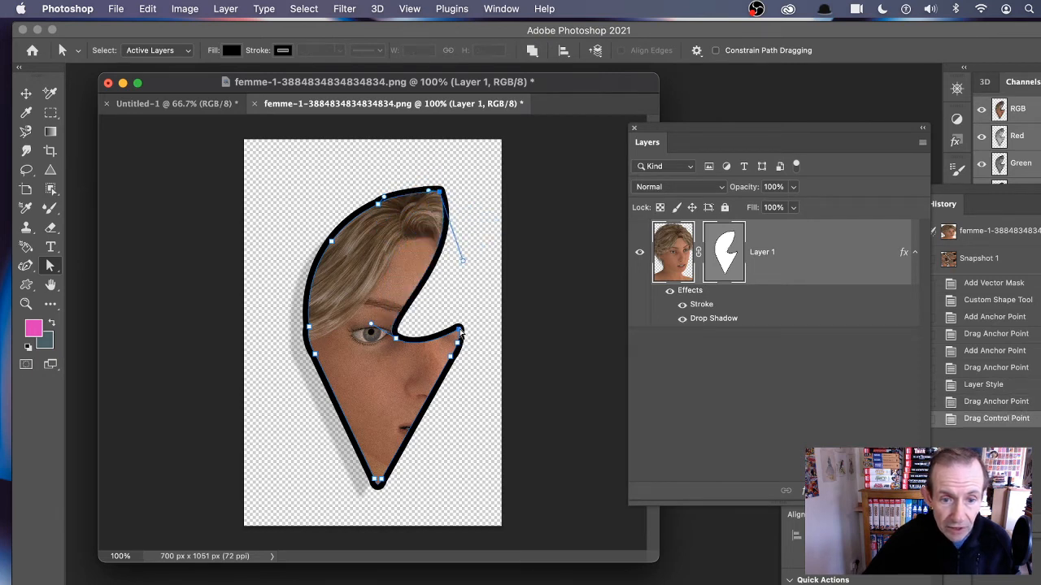
Step: Raise the notch's right tip anchor and push the lower-right edge anchor outward
left_click_drag(461, 332, 474, 303)
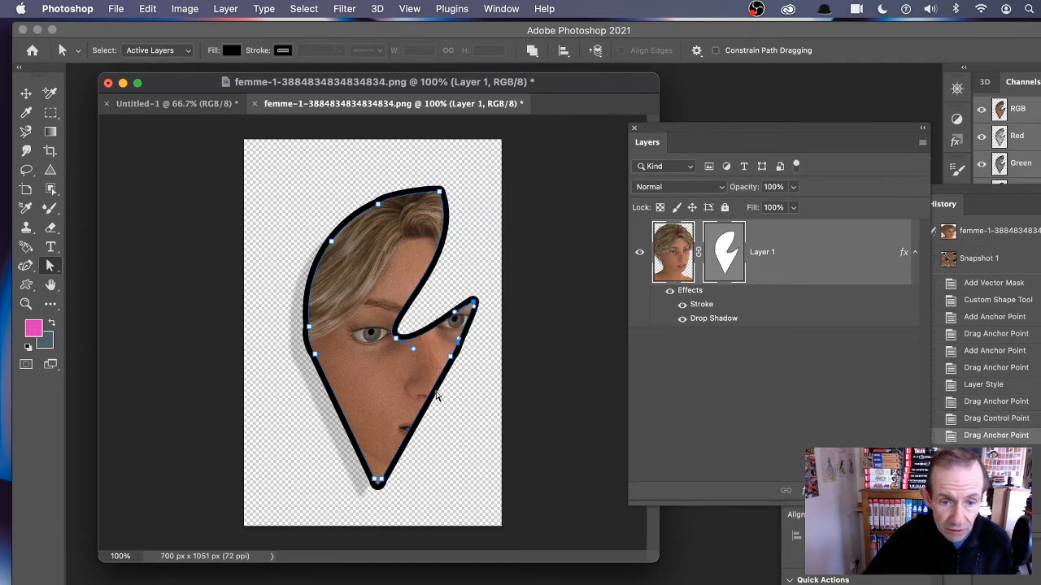
left_click(437, 395)
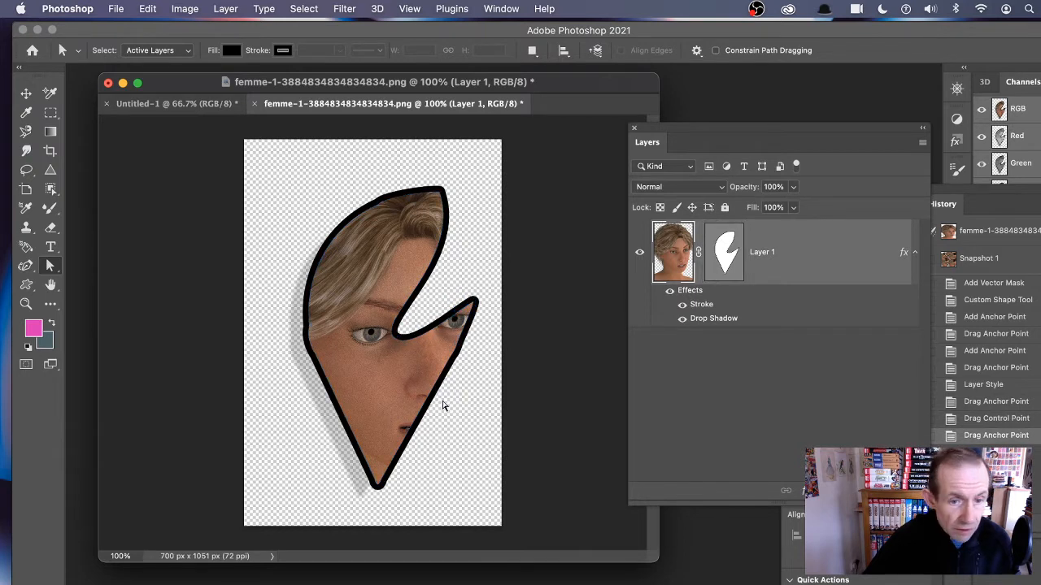
left_click(456, 348)
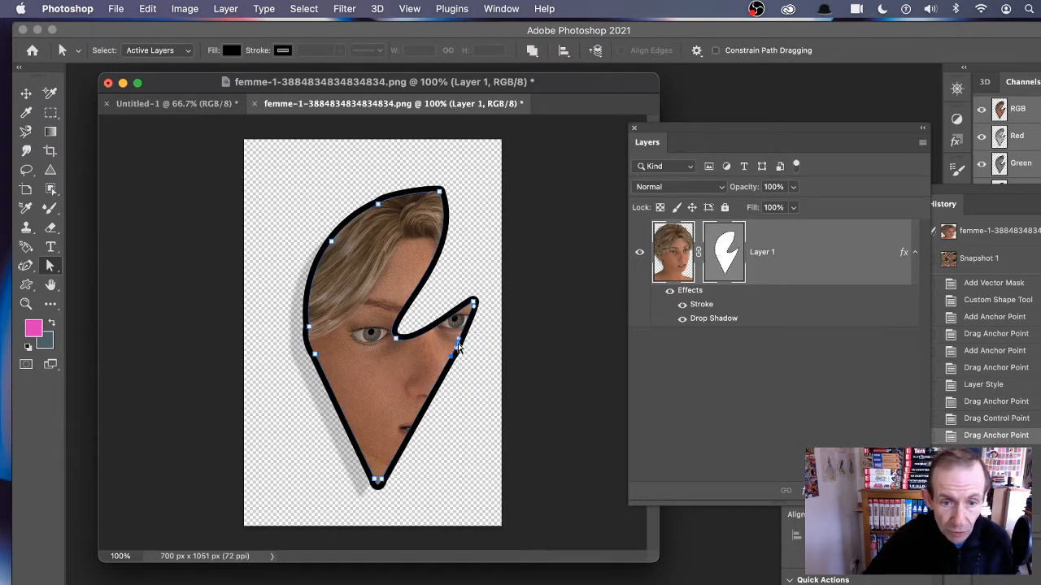
mouse_move(457, 347)
left_mouse_down()
mouse_move(477, 327)
mouse_move(474, 350)
left_mouse_up()
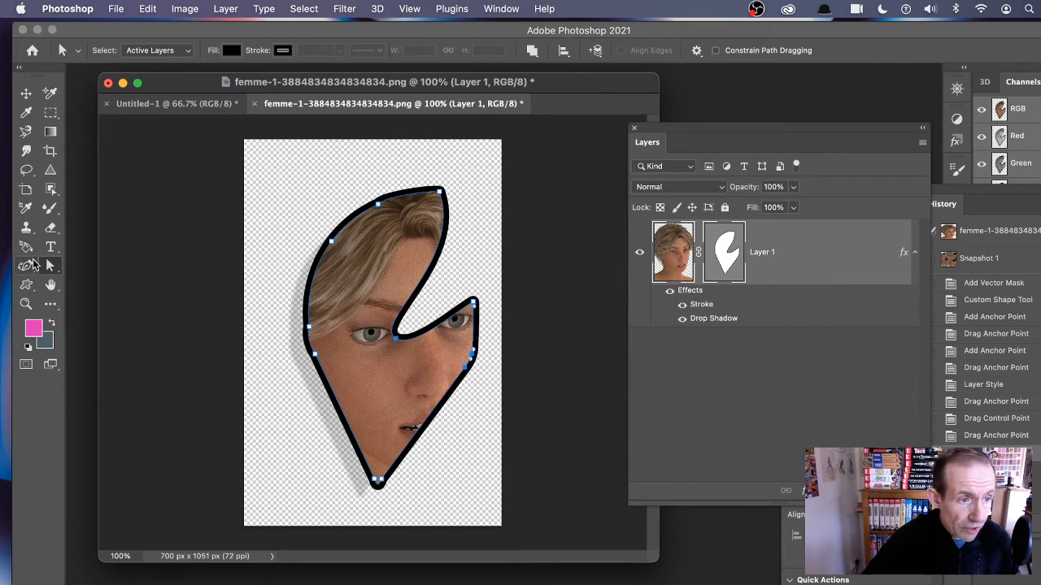
Step: With the Curvature Pen tool, pull the upper-left edge, top anchor and inner notch edge outward to widen the mask
left_click(26, 269)
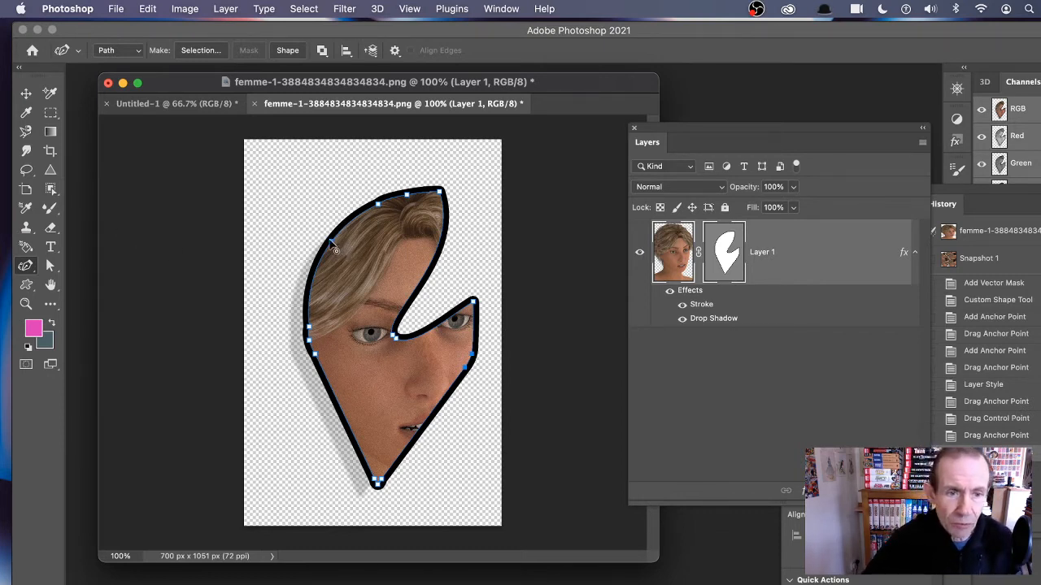
left_click_drag(333, 244, 303, 209)
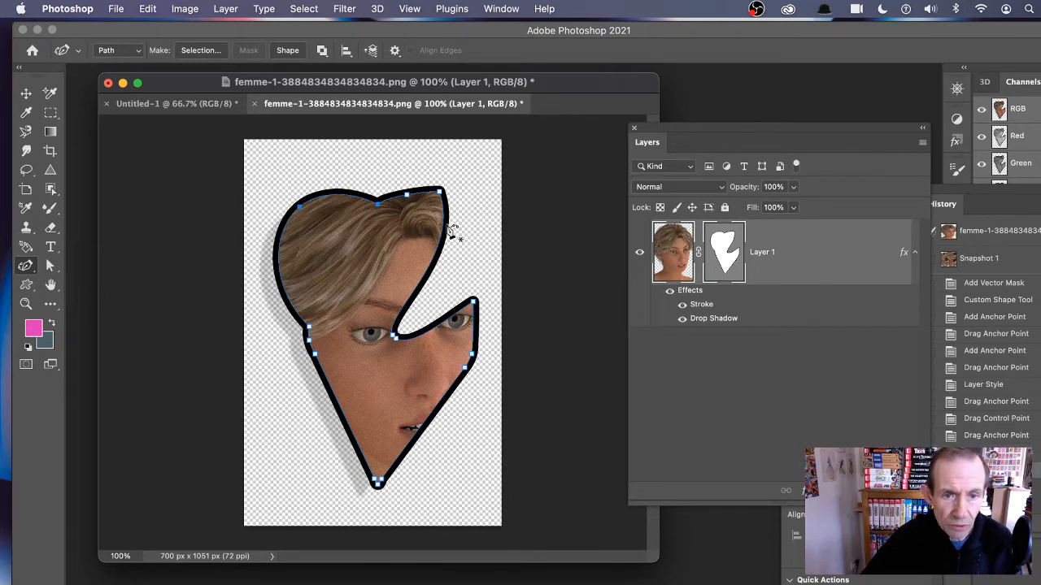
left_click_drag(443, 192, 468, 173)
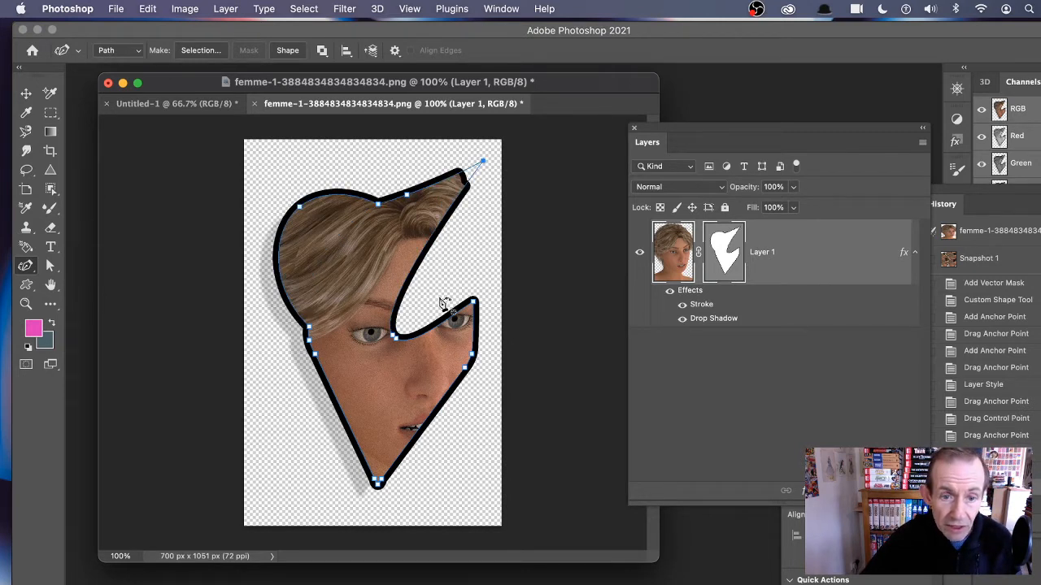
left_click_drag(422, 258, 466, 274)
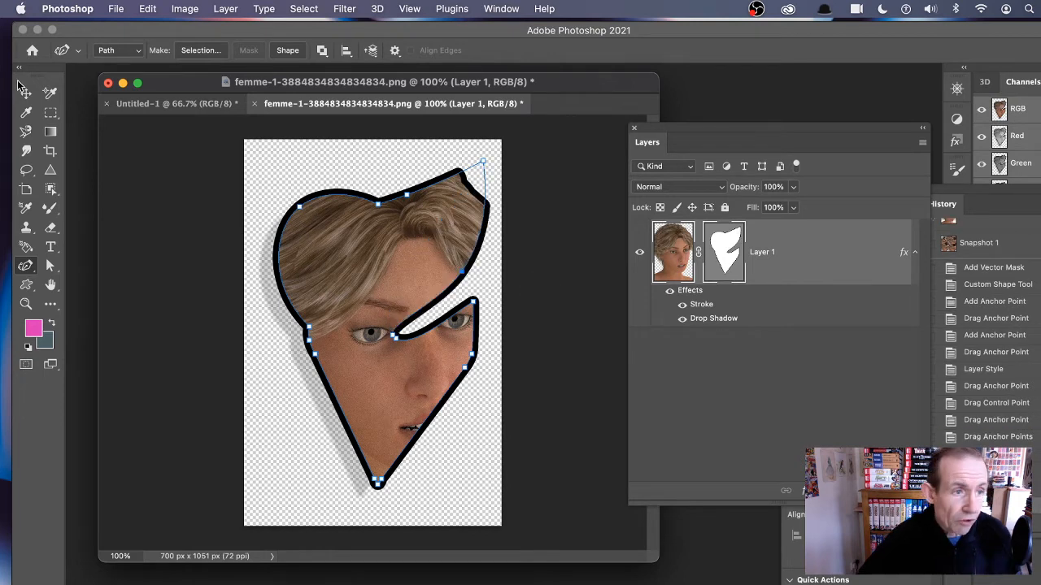
Step: Select the portrait layer and scale it to 67.81%, moving it toward the canvas's upper-left, then commit the transform
key("v")
left_click(509, 291)
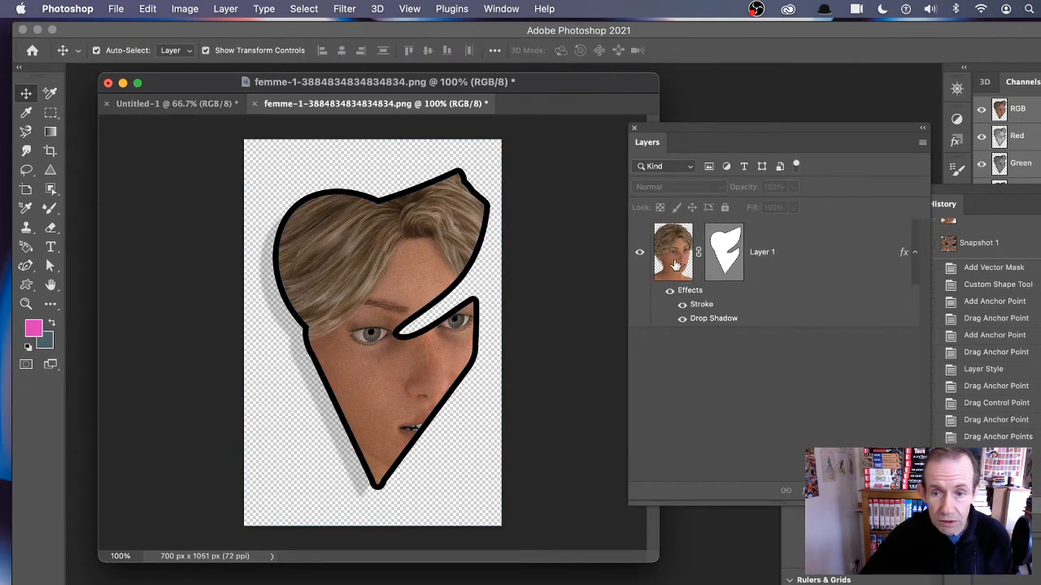
left_click(675, 262)
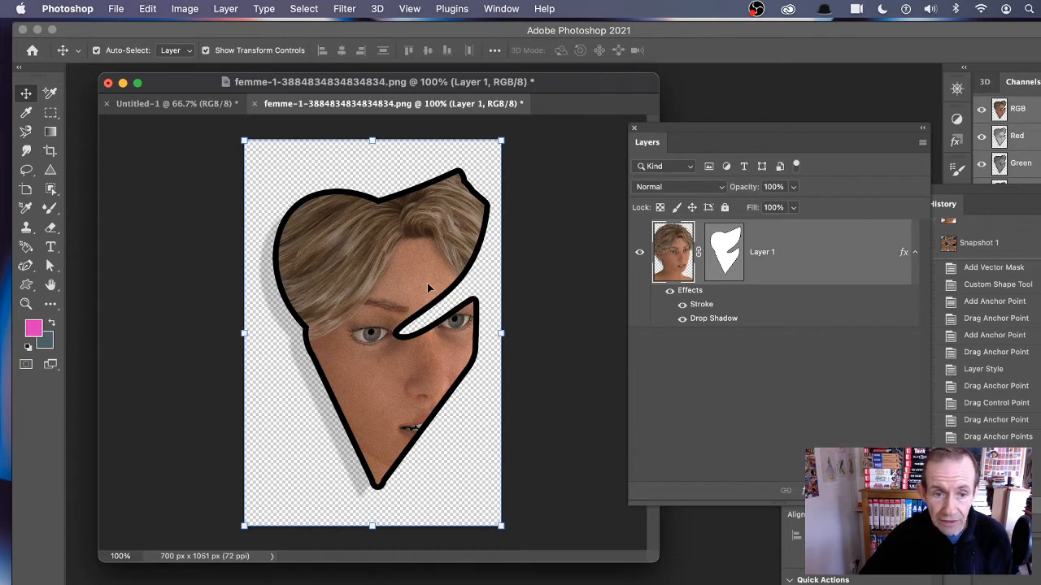
left_click_drag(280, 176, 333, 262)
left_click_drag(457, 359, 357, 244)
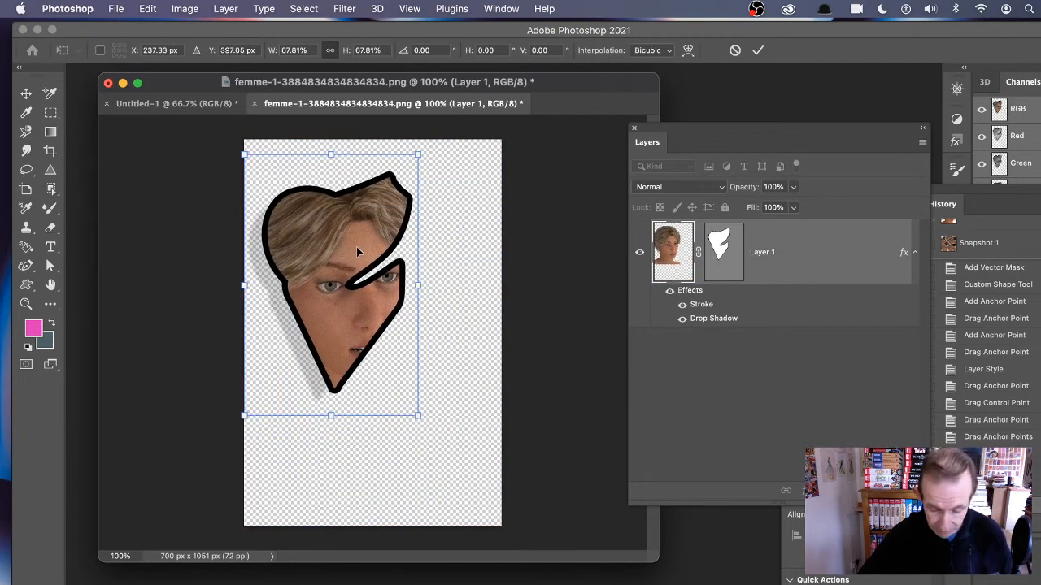
left_click(454, 319, "alt")
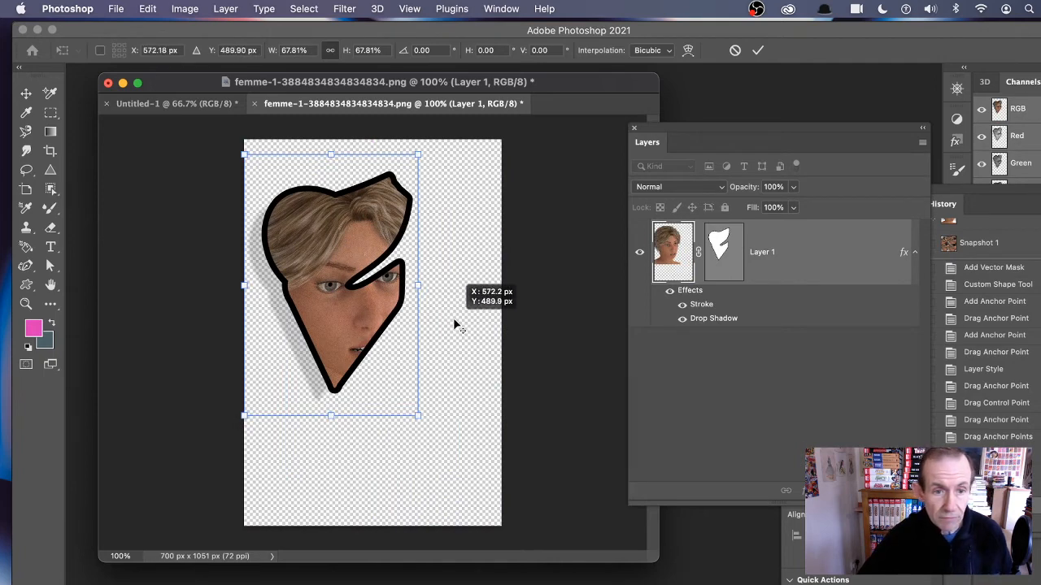
double_click(354, 244)
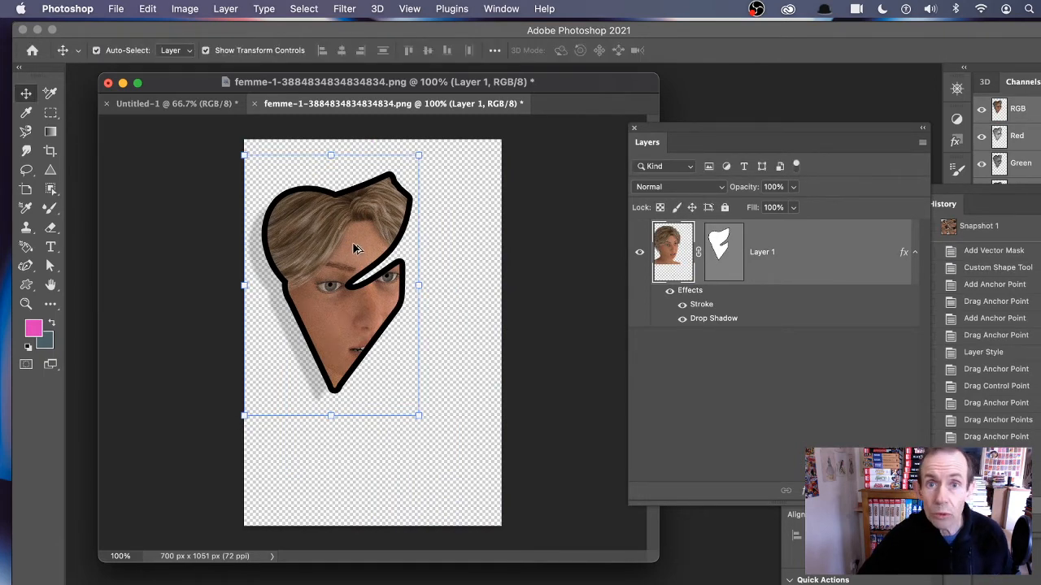
Step: Duplicate the masked portrait layer several times, scattering the copies across the canvas
left_click_drag(352, 242, 480, 267)
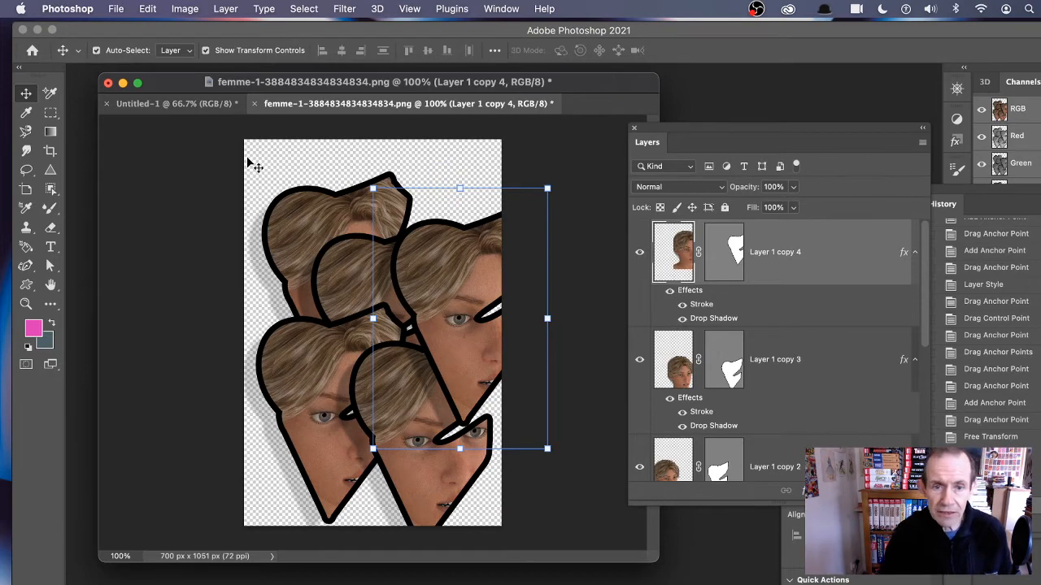
Step: Switch to the Untitled-1 gradient document and add a Reveal All vector mask to its layer
left_click(188, 104)
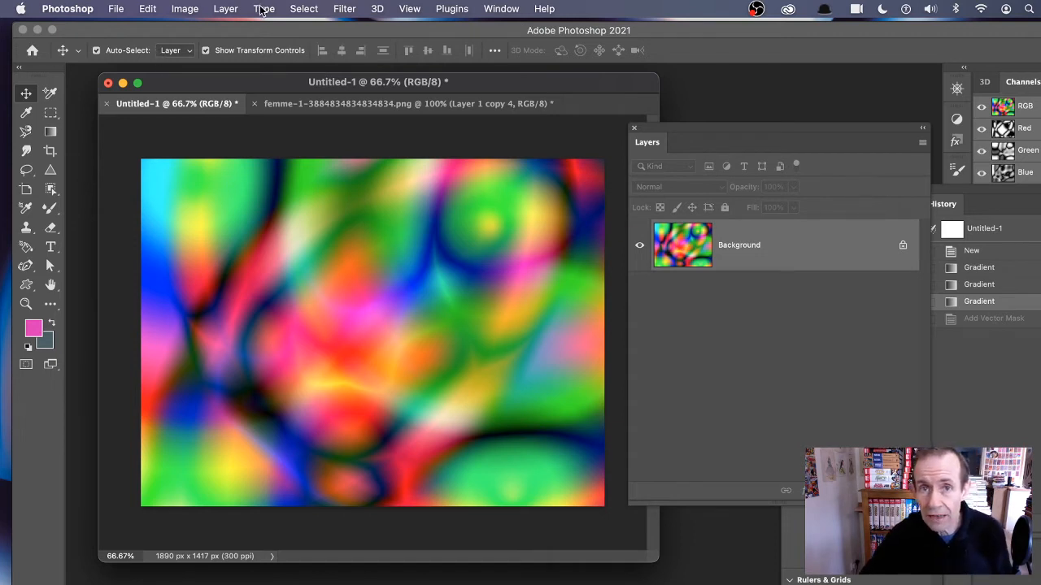
left_click(226, 9)
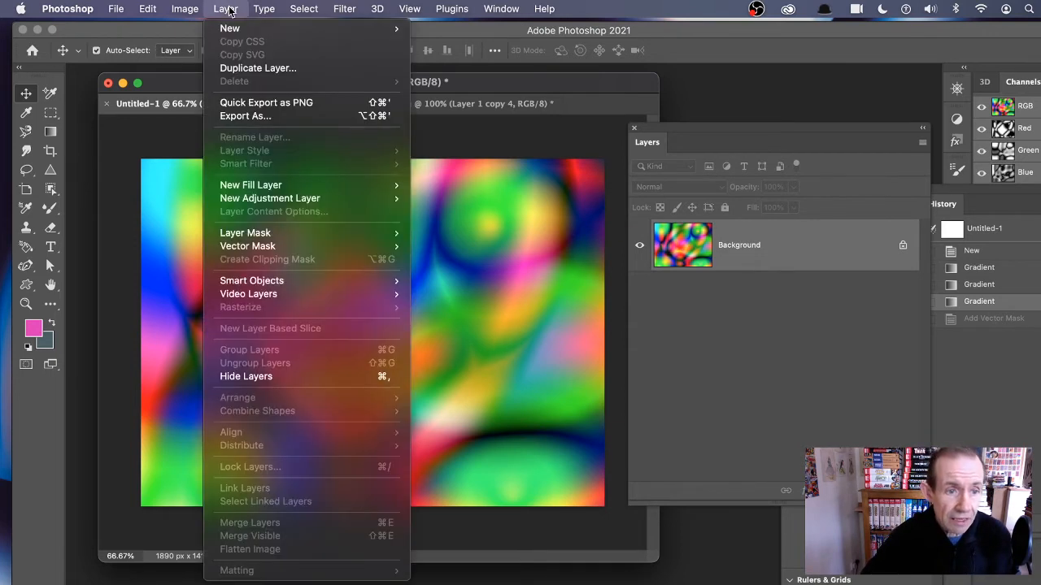
mouse_move(243, 253)
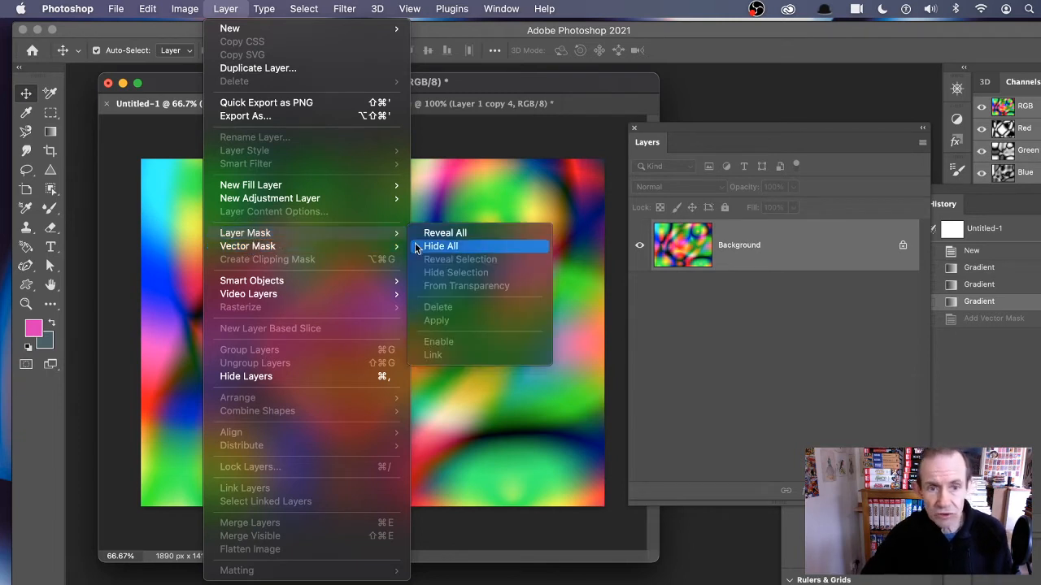
mouse_move(284, 246)
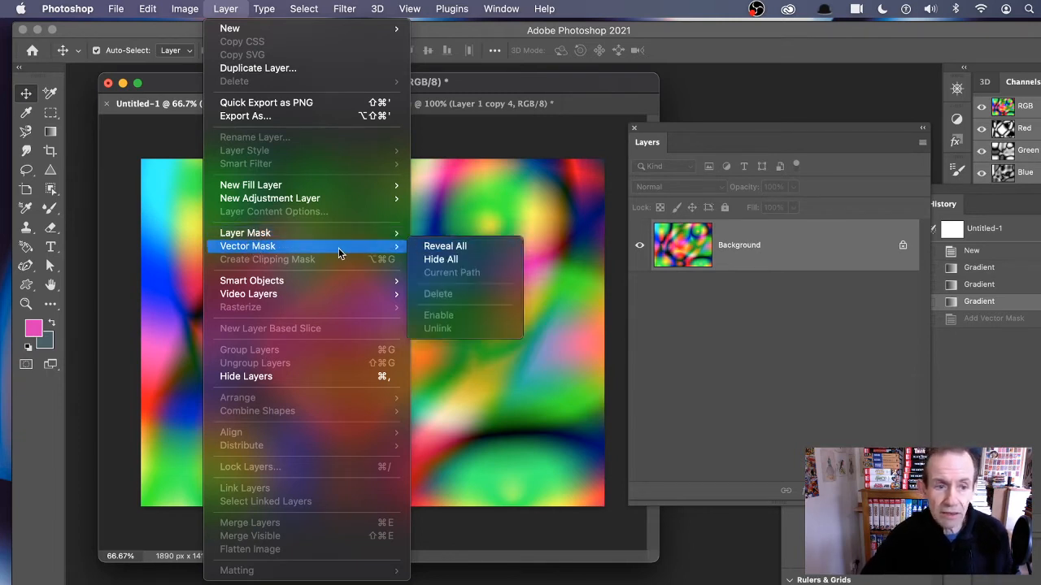
left_click(432, 248)
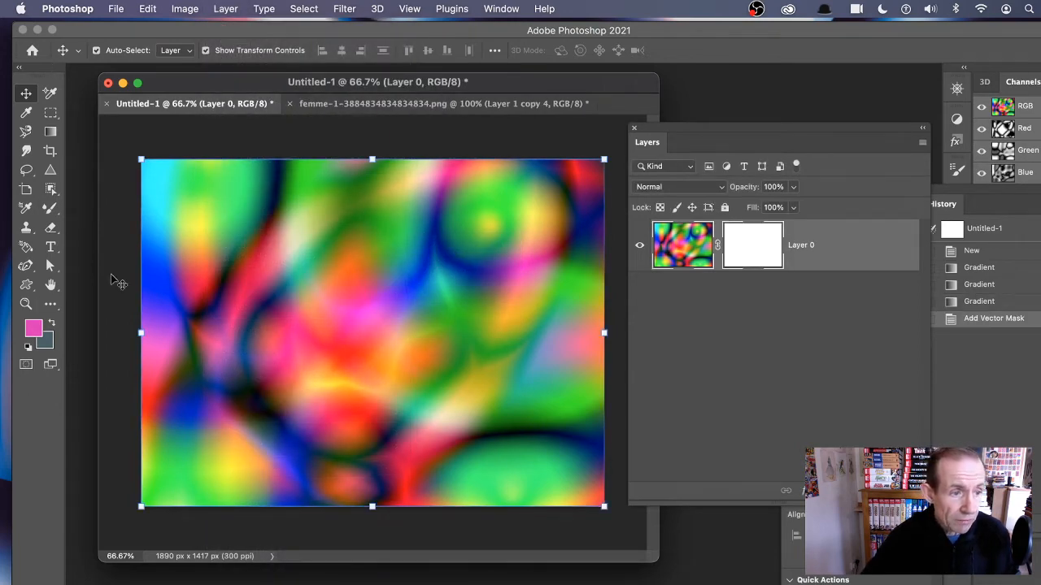
Step: Choose the Custom Shape tool and pick the diamond frame with a circle inside from the shape picker
left_click(26, 286)
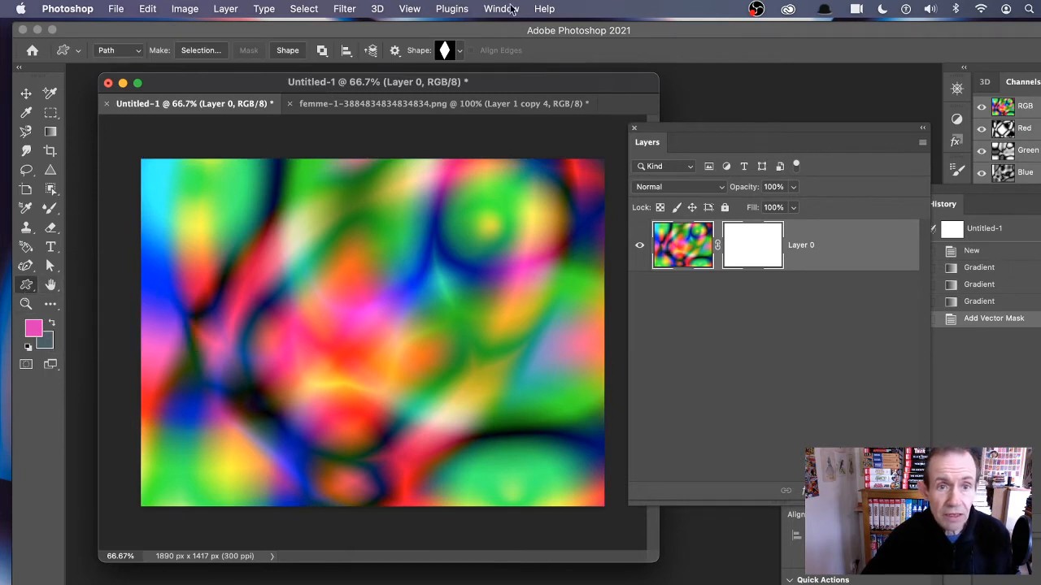
left_click(459, 50)
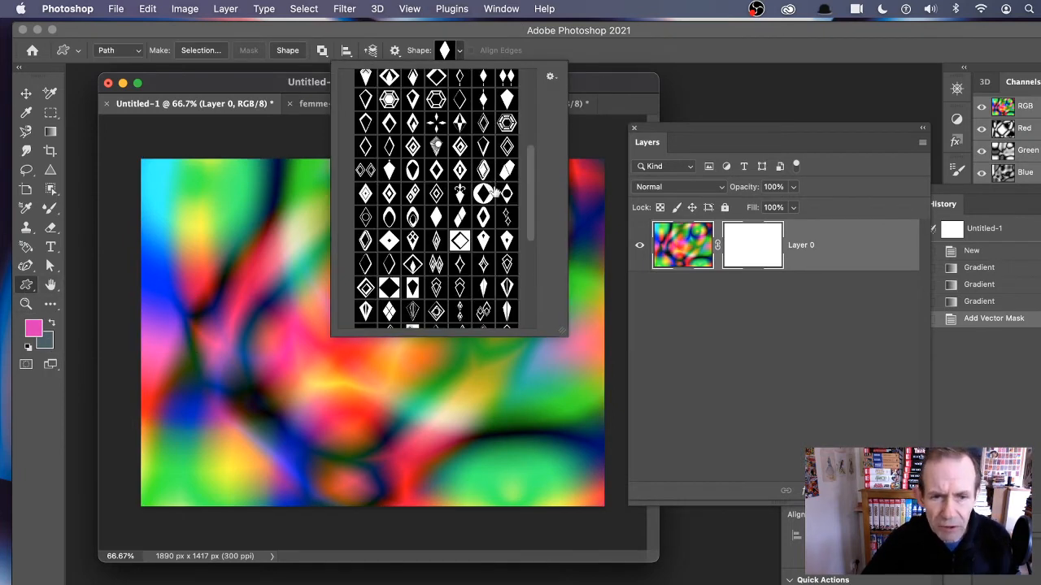
left_click_drag(529, 170, 533, 231)
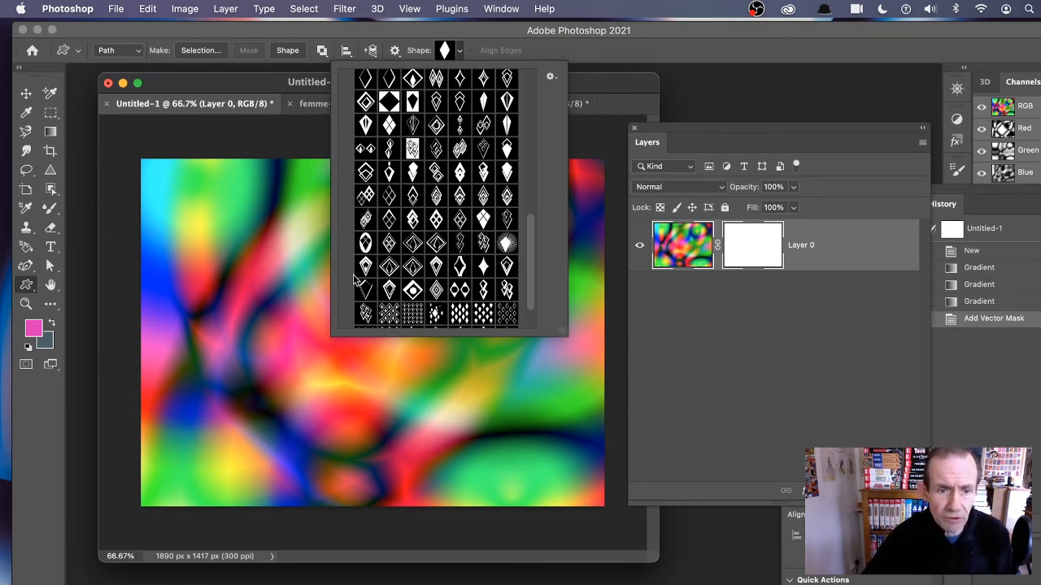
left_click(413, 290)
left_click(643, 47)
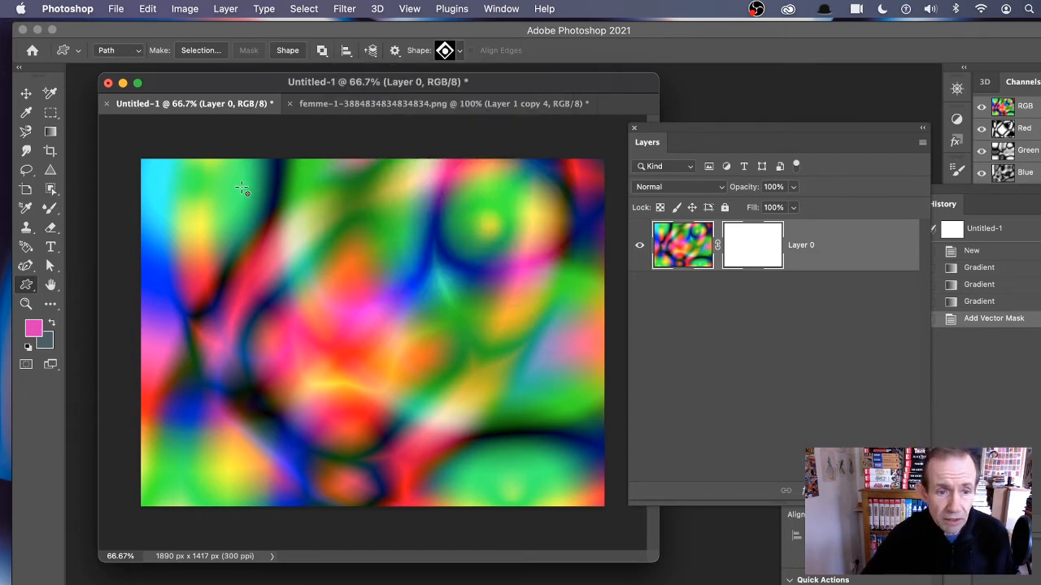
Step: Draw eight diamond-and-circle shapes of various sizes across the vector mask, then select the layer thumbnail
left_click_drag(248, 184, 410, 363)
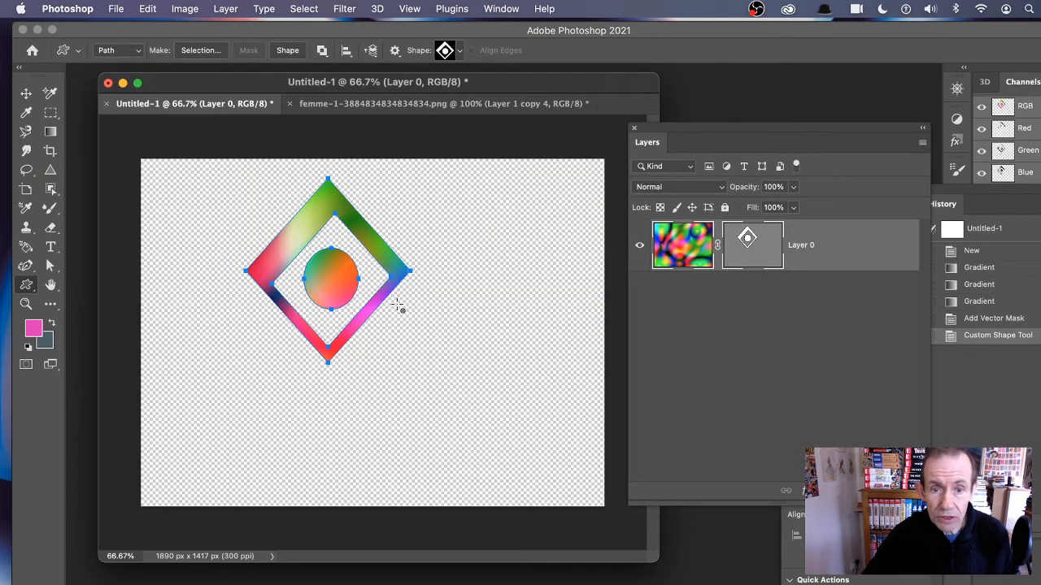
left_click_drag(410, 176, 514, 297)
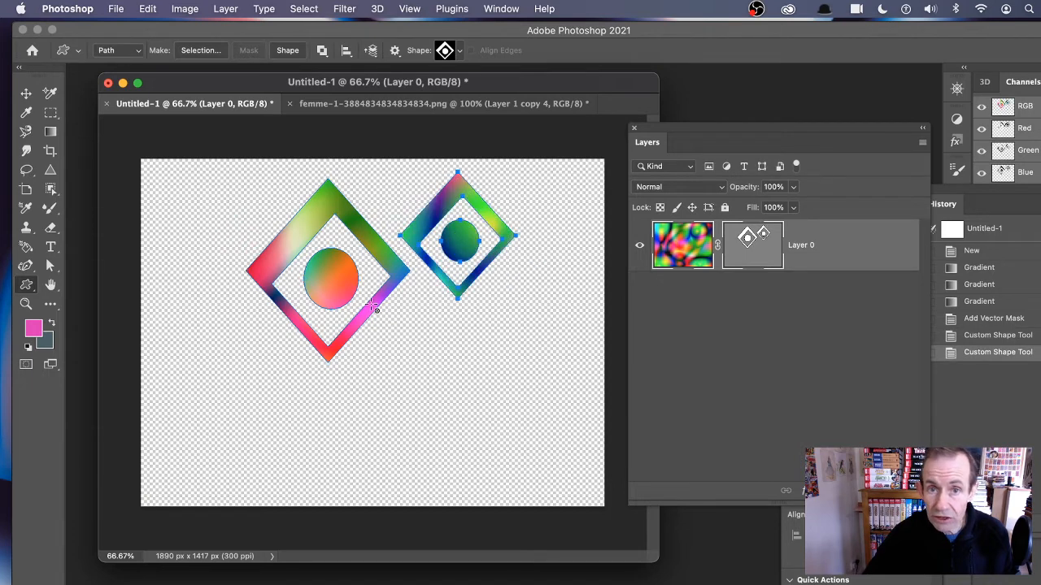
left_click_drag(369, 302, 504, 468)
left_click_drag(480, 260, 573, 372)
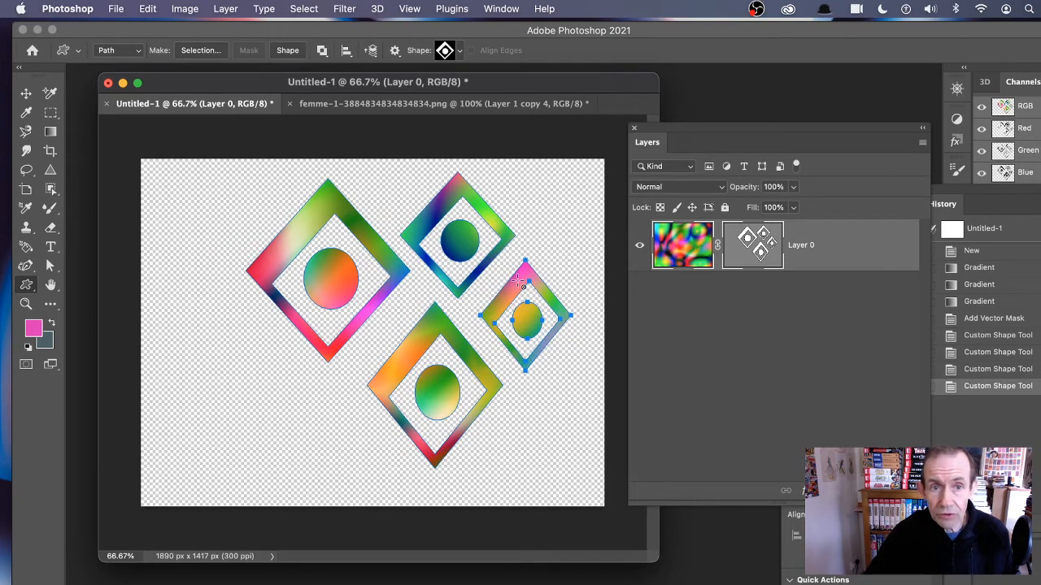
left_click_drag(182, 161, 277, 256)
left_click_drag(168, 264, 236, 345)
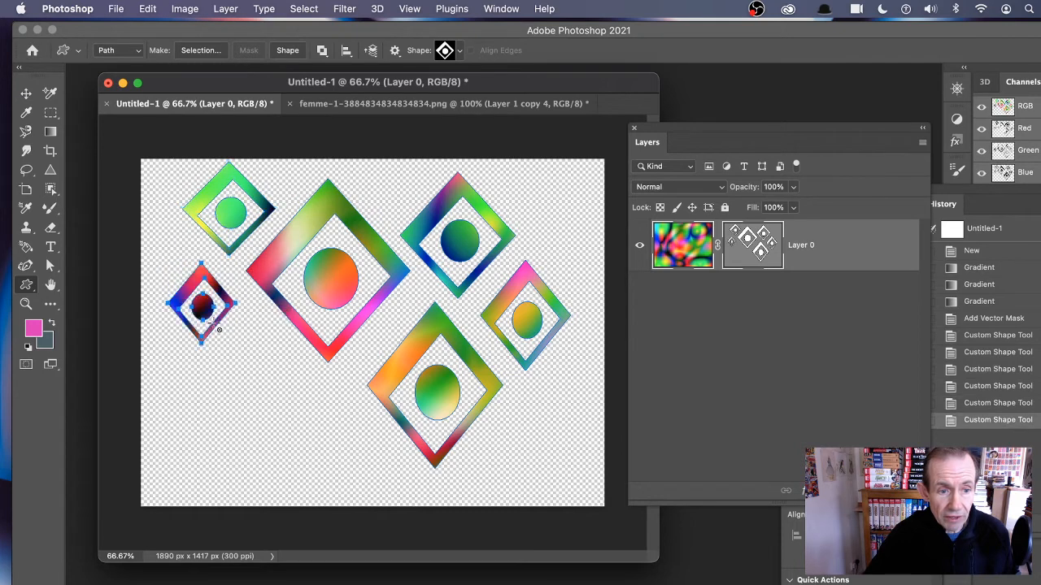
left_click_drag(214, 305, 383, 494)
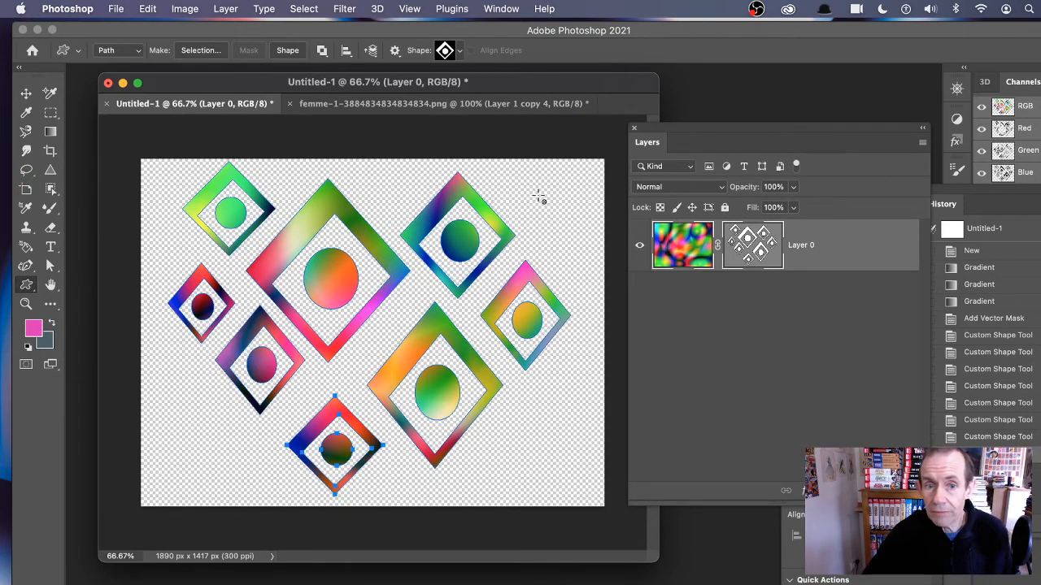
left_click_drag(504, 380, 582, 478)
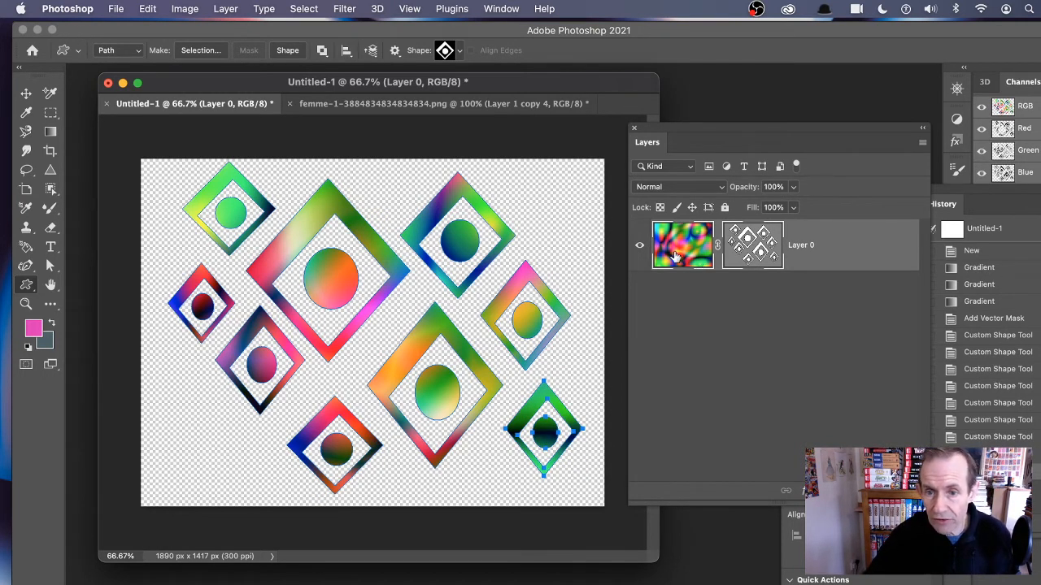
left_click(688, 279)
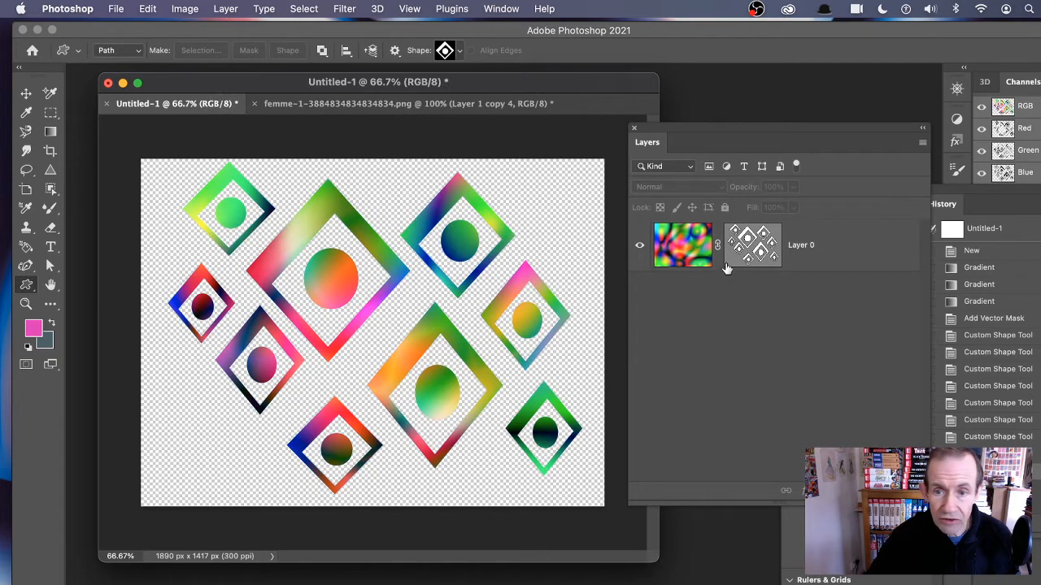
left_click(684, 248)
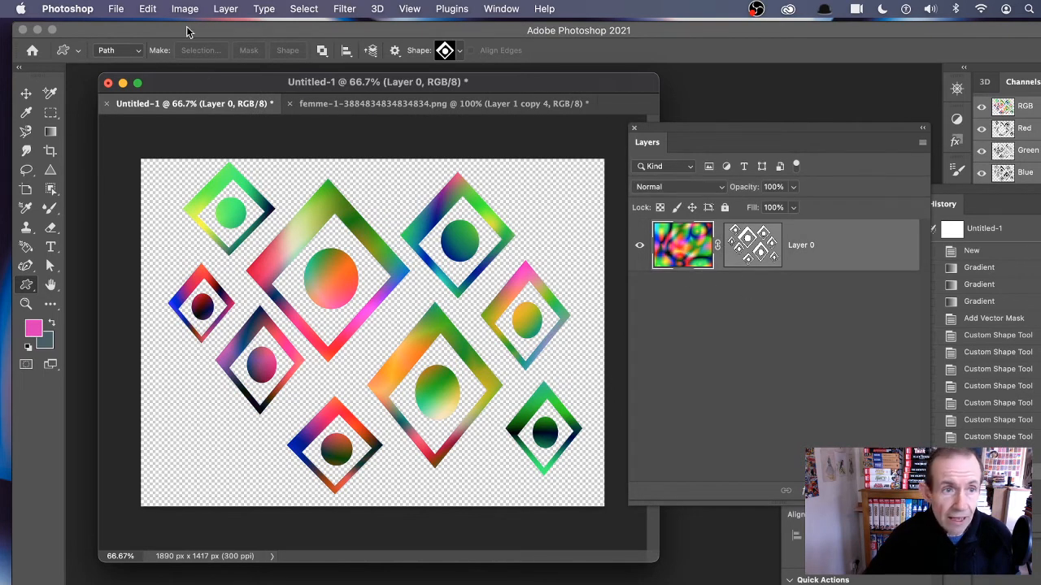
Step: Apply a Bevel & Emboss layer style to the masked gradient layer and enable Drop Shadow
left_click(226, 9)
mouse_move(294, 152)
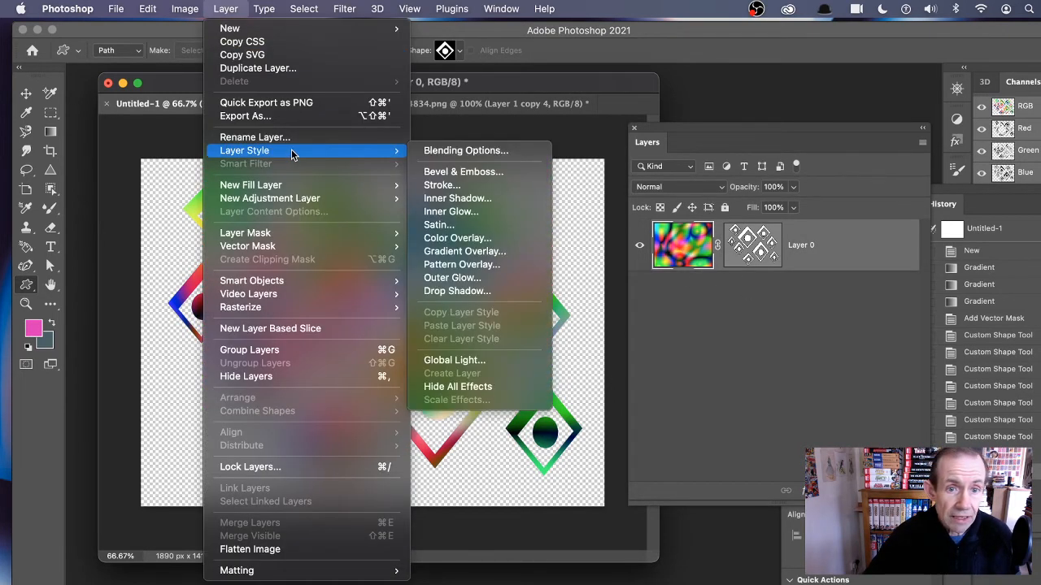
left_click(464, 172)
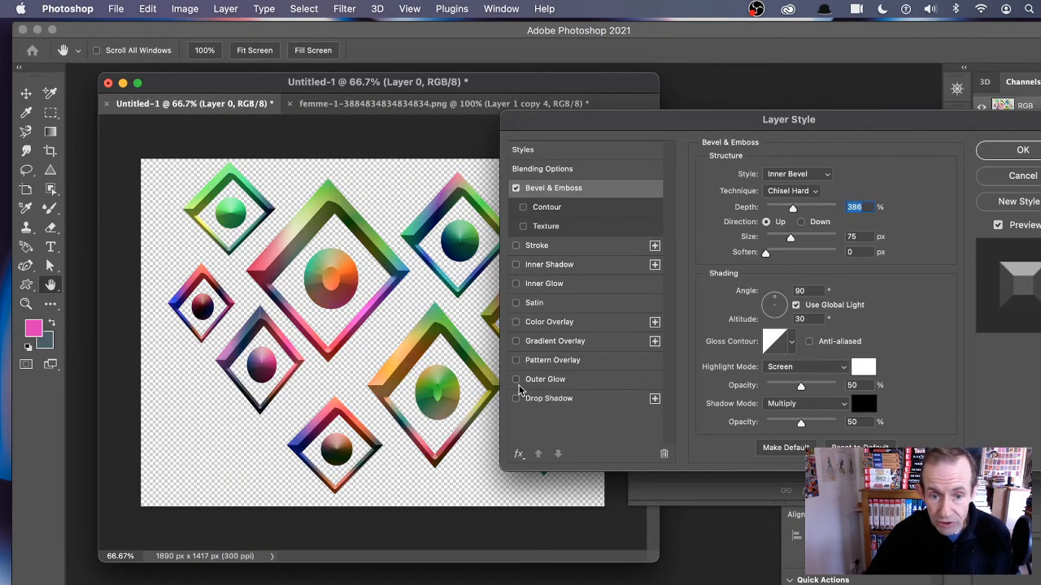
left_click(515, 399)
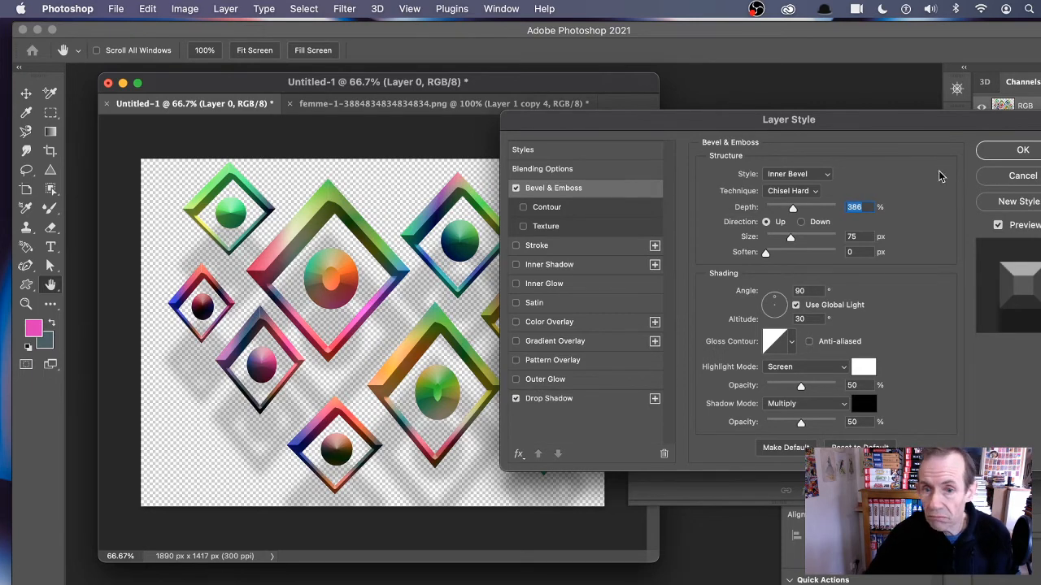
Step: Add a Gradient Overlay set to the Difference blend mode and confirm the layer style
left_click(516, 323)
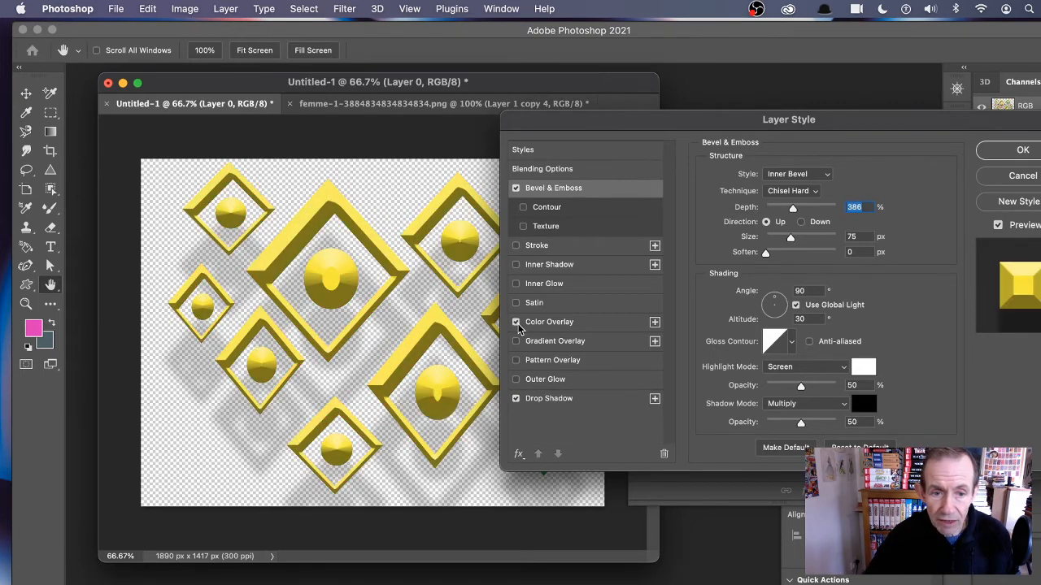
left_click(515, 323)
left_click(516, 341)
left_click(516, 342)
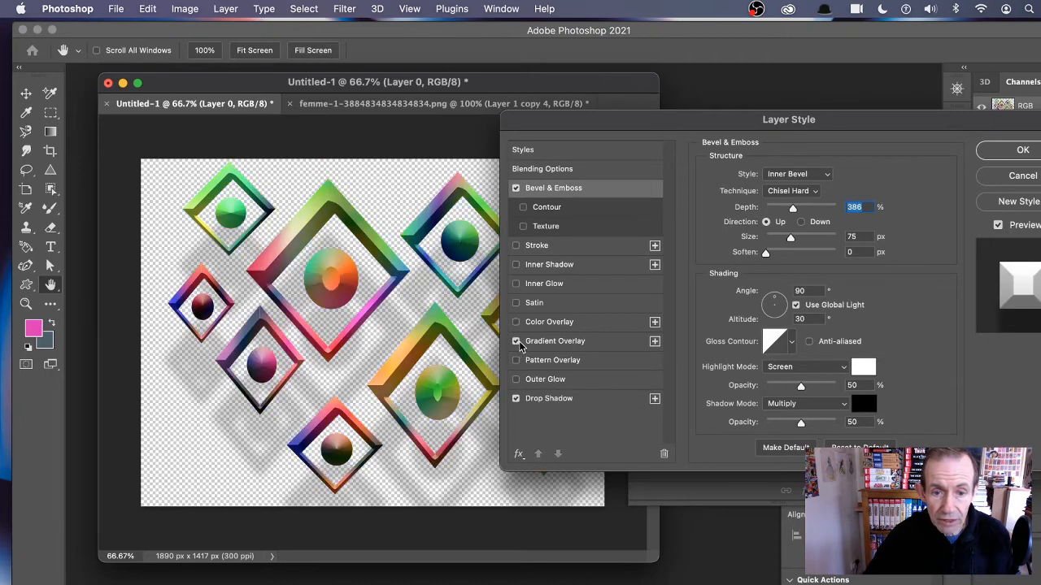
left_click(564, 341)
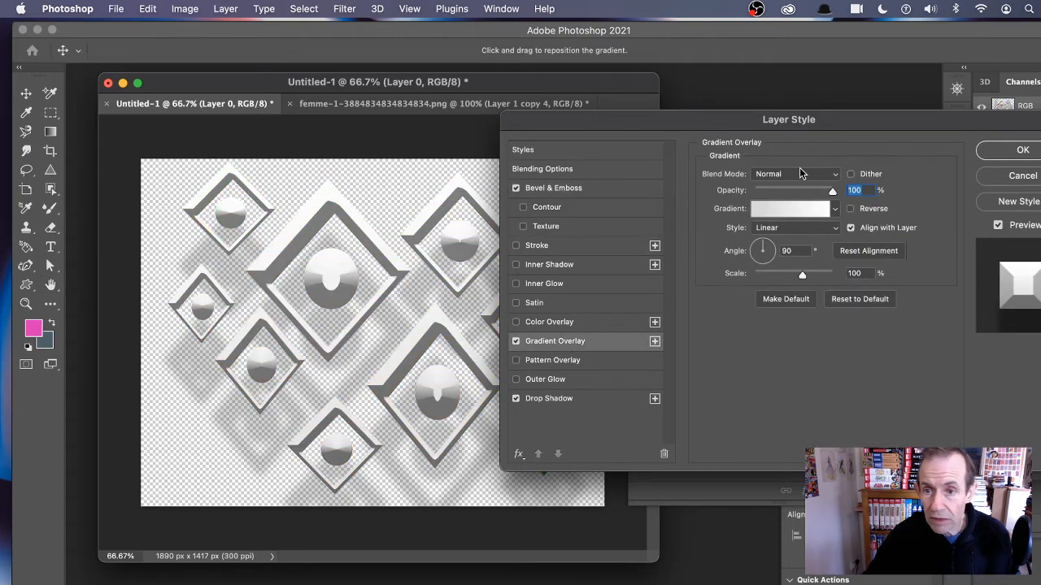
left_click(803, 174)
left_click(777, 290)
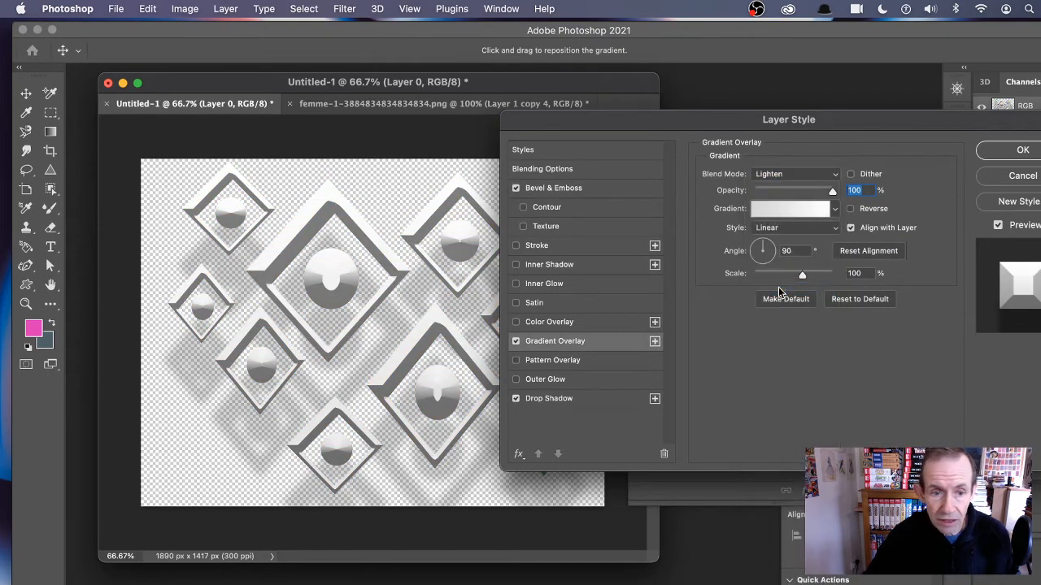
left_click(813, 180)
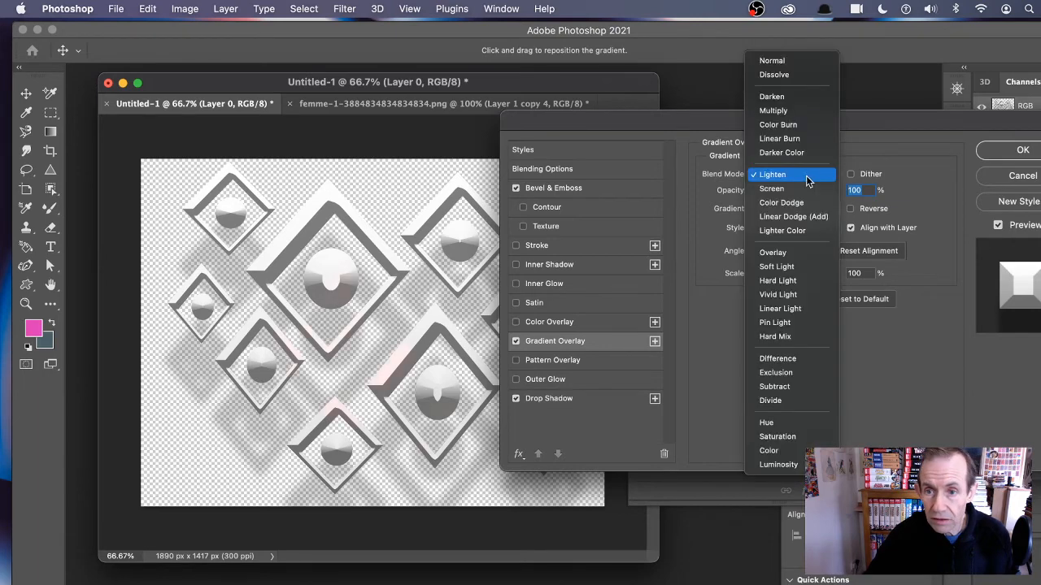
left_click(778, 356)
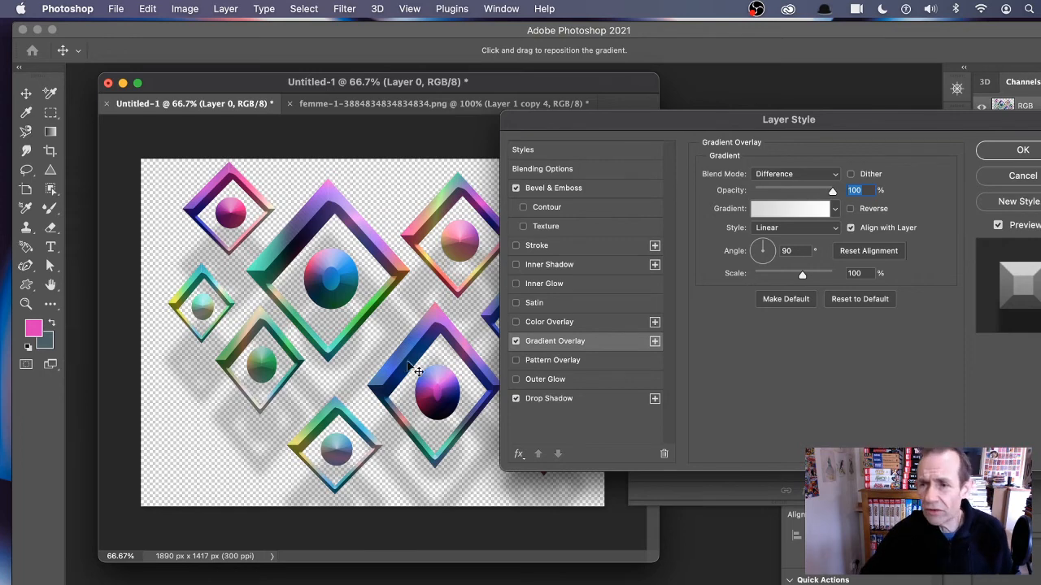
left_click(1010, 155)
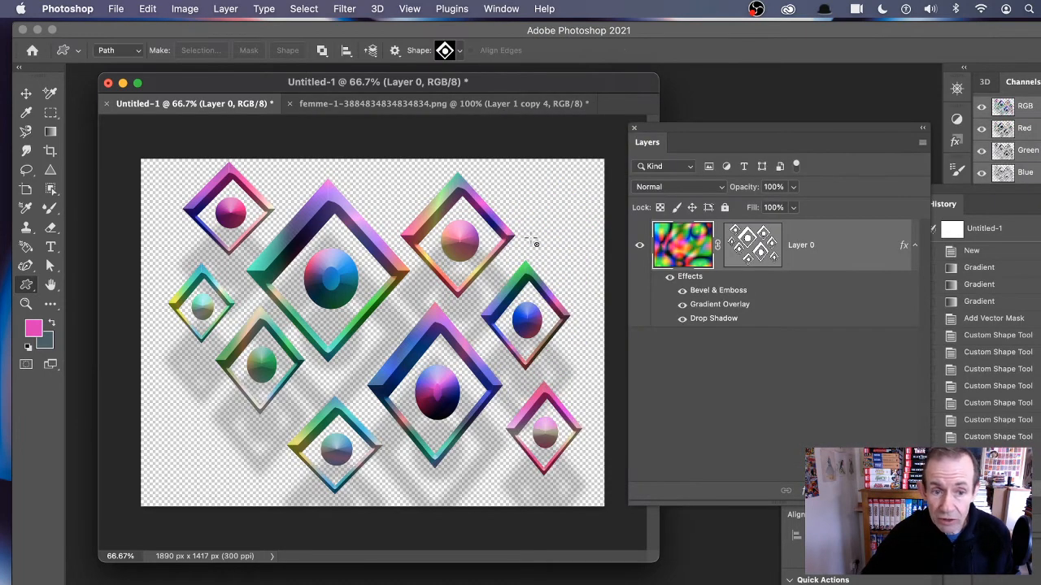
Step: Scale the layer to about 70%, move it to the upper left and rotate it about 45 degrees
left_click(27, 94)
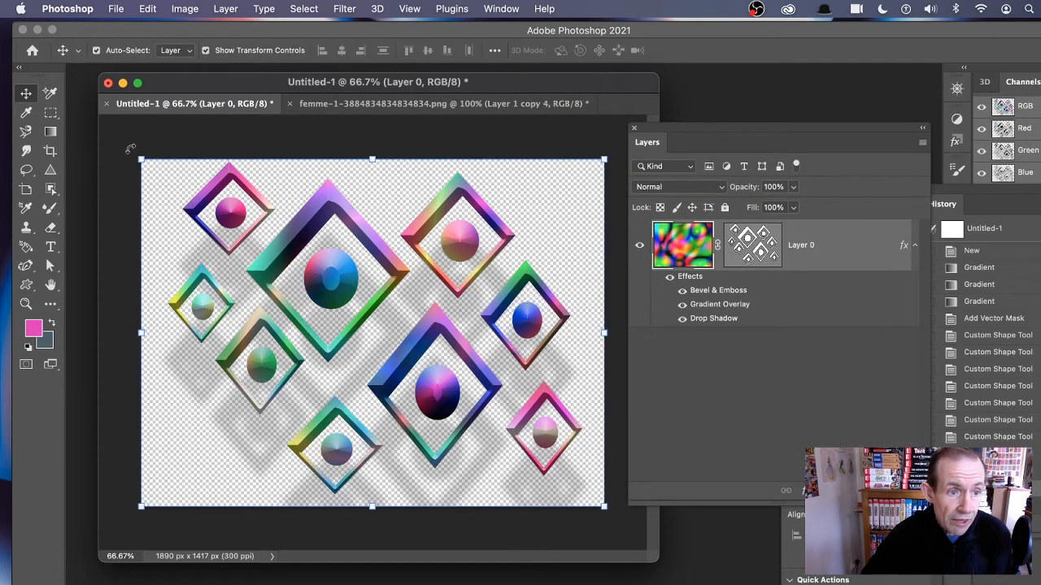
left_click_drag(142, 160, 280, 263)
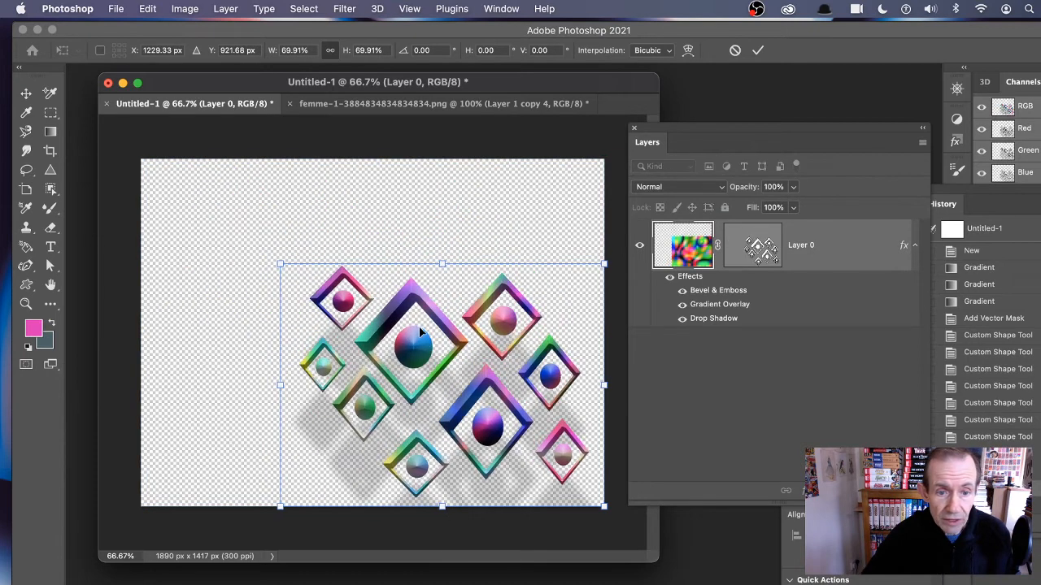
left_click_drag(409, 300, 319, 225)
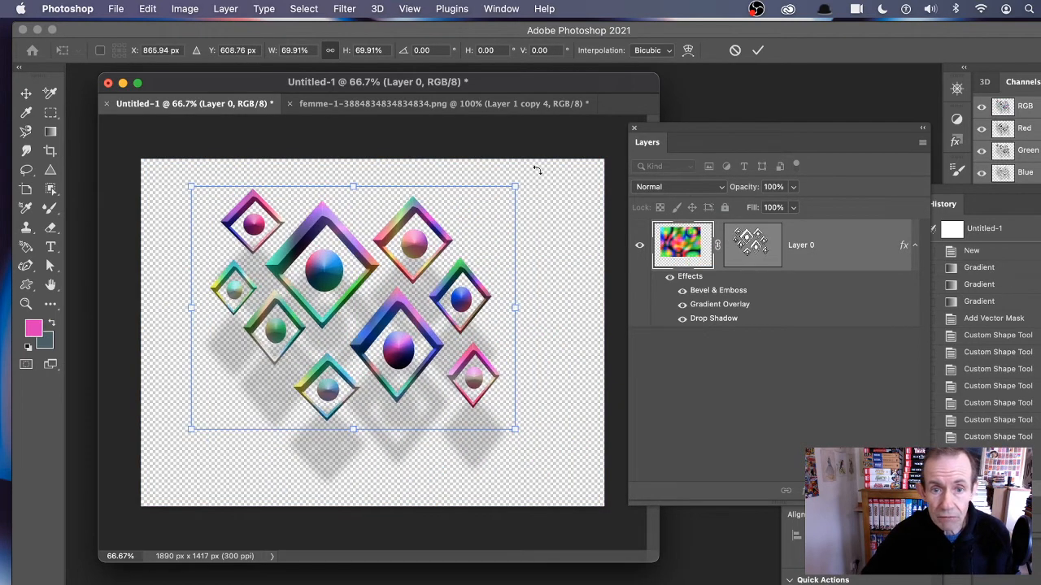
left_click_drag(569, 259, 524, 330)
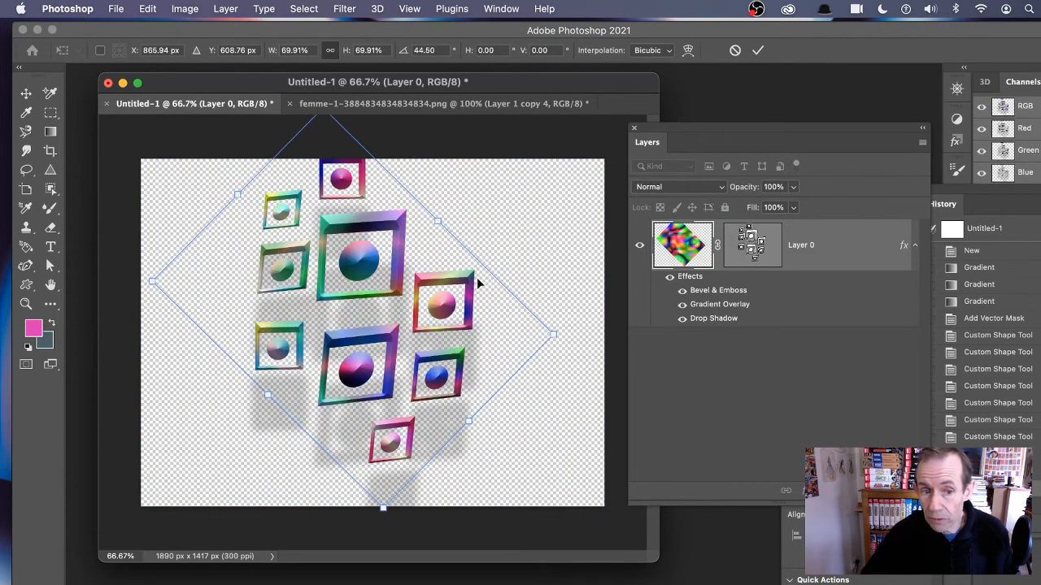
key("Return")
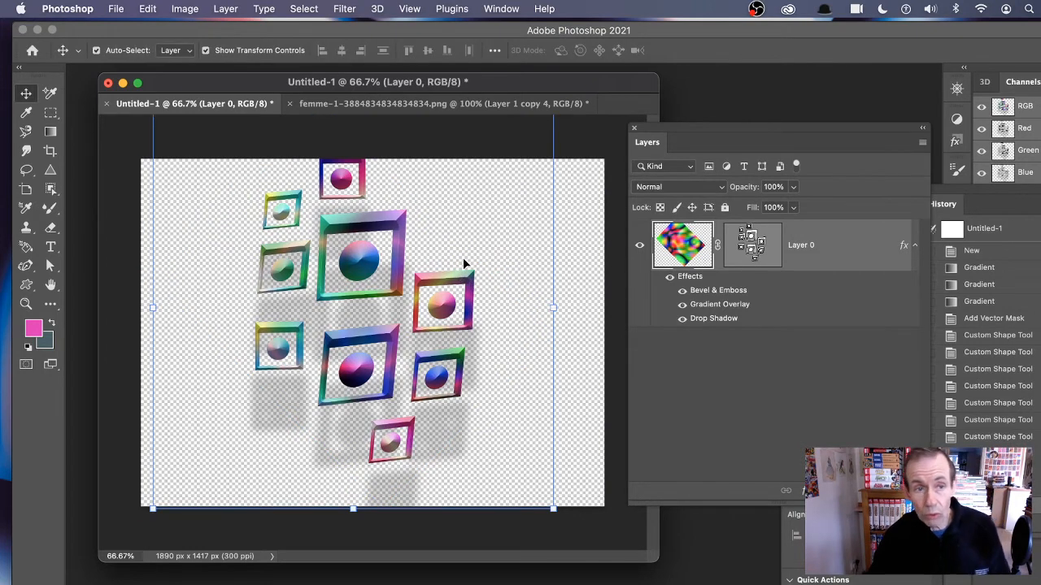
Step: Convert the styled layer to a smart object
left_click(225, 8)
mouse_move(272, 281)
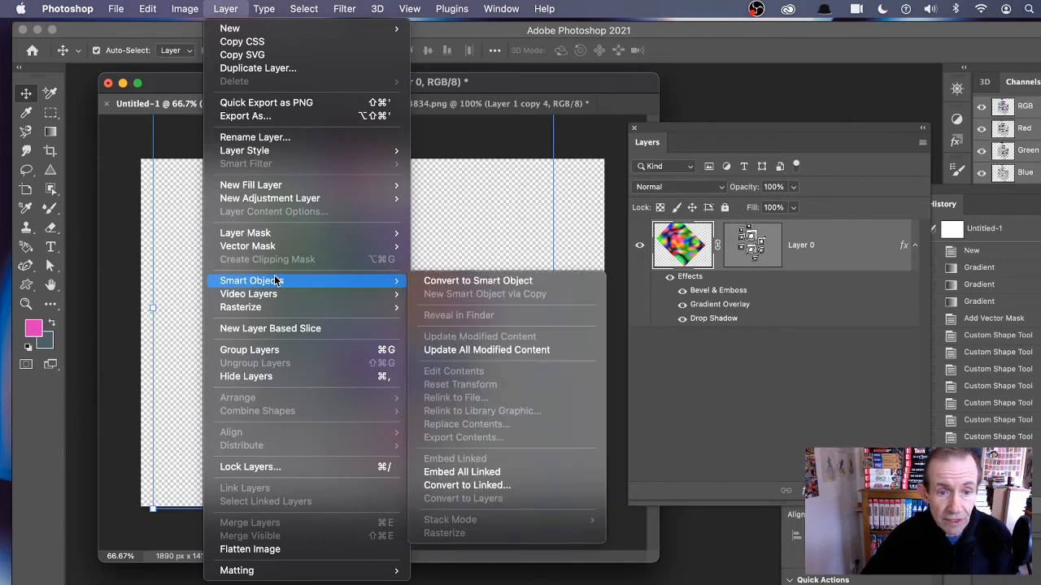
left_click(465, 280)
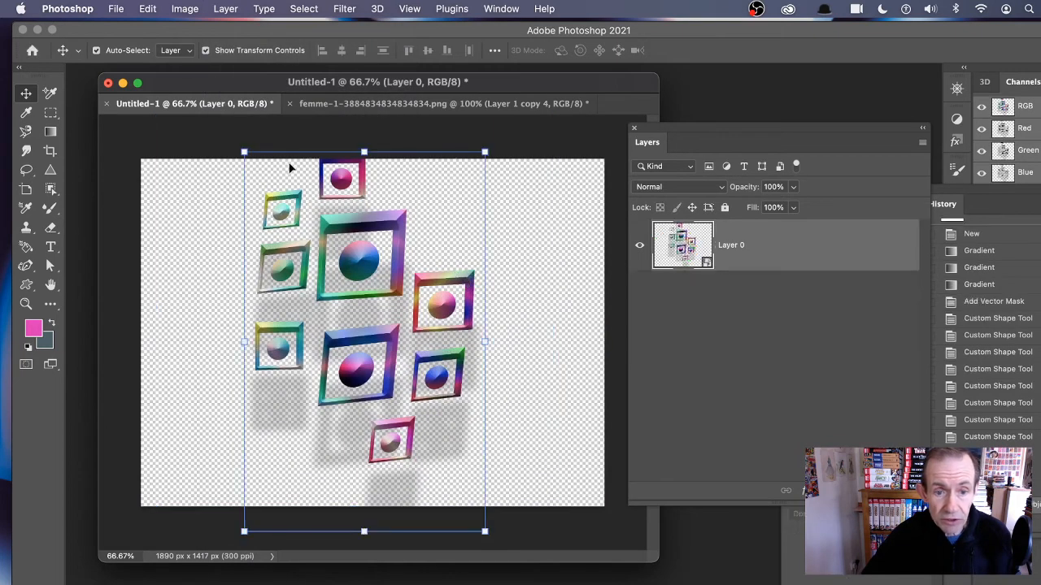
Step: Rotate the smart object about 46 degrees, enlarge it to about 112% and move it upward
left_click_drag(244, 151, 315, 266)
left_click_drag(502, 257, 545, 370)
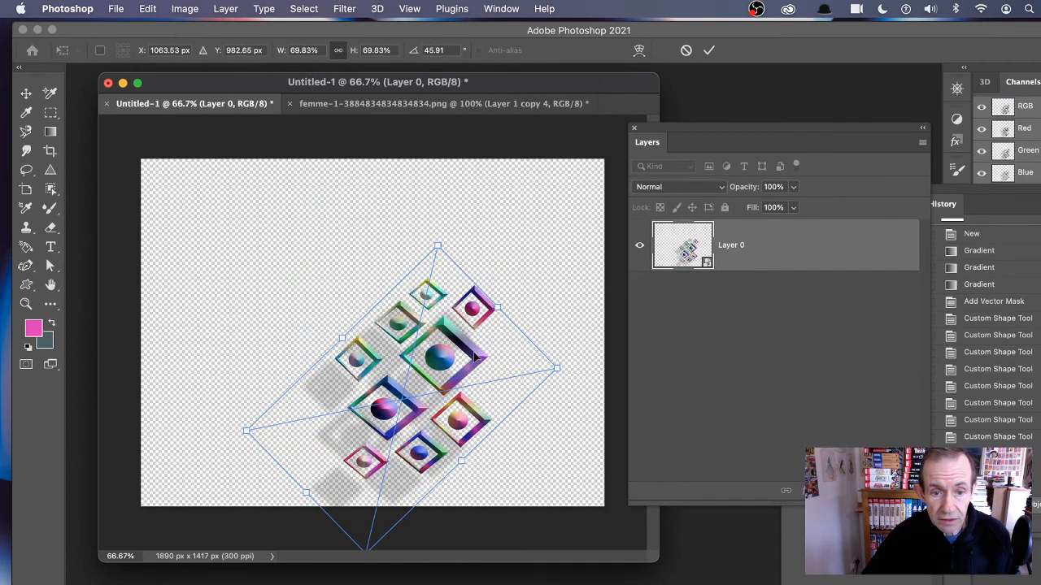
left_click_drag(460, 345, 355, 201)
left_click_drag(452, 225, 649, 320)
left_click_drag(475, 210, 476, 250)
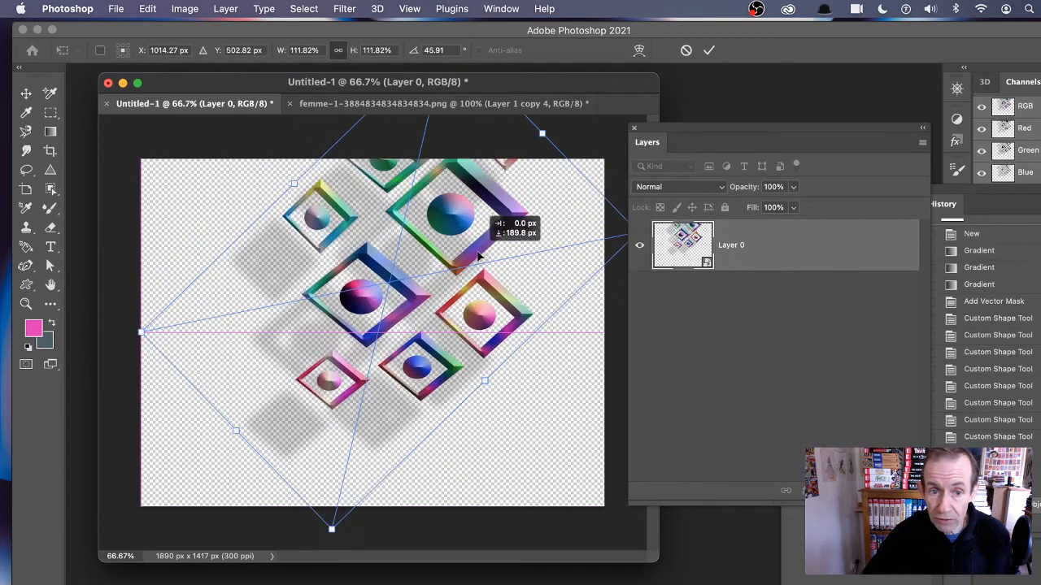
key("Return")
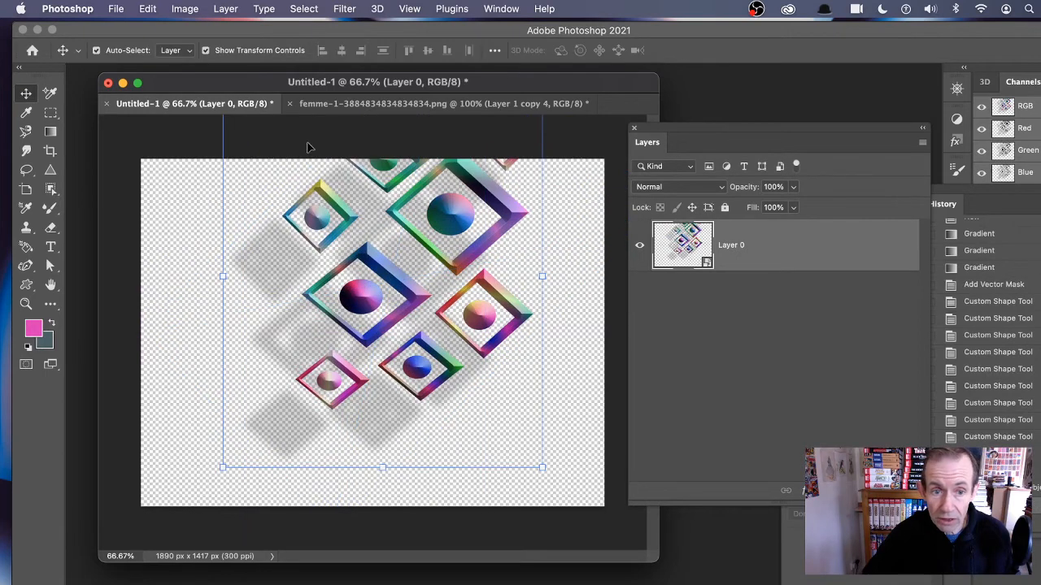
Step: Add a Reveal All vector mask to the smart object layer
left_click(238, 10)
mouse_move(265, 233)
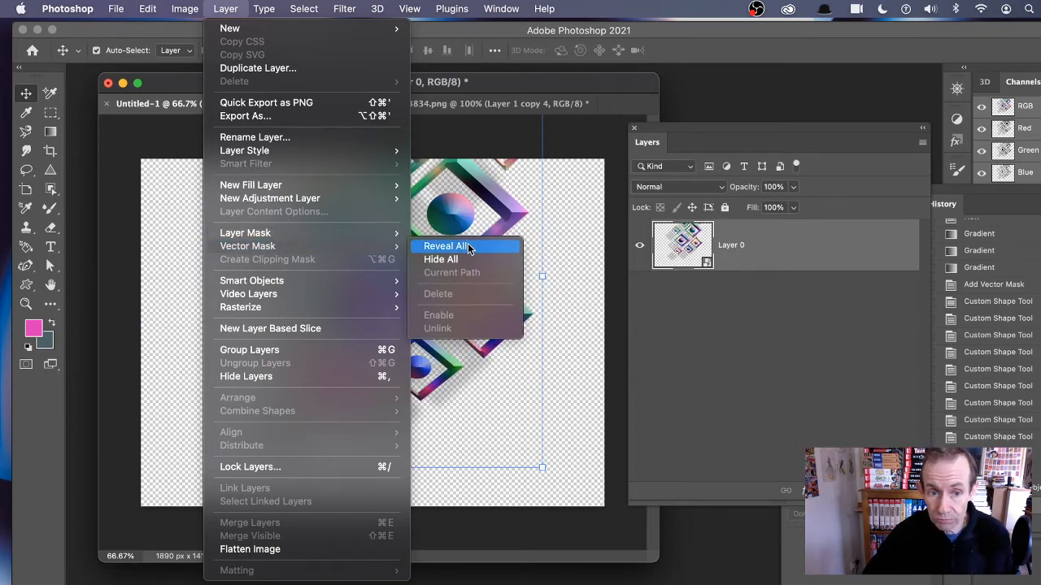
left_click(468, 246)
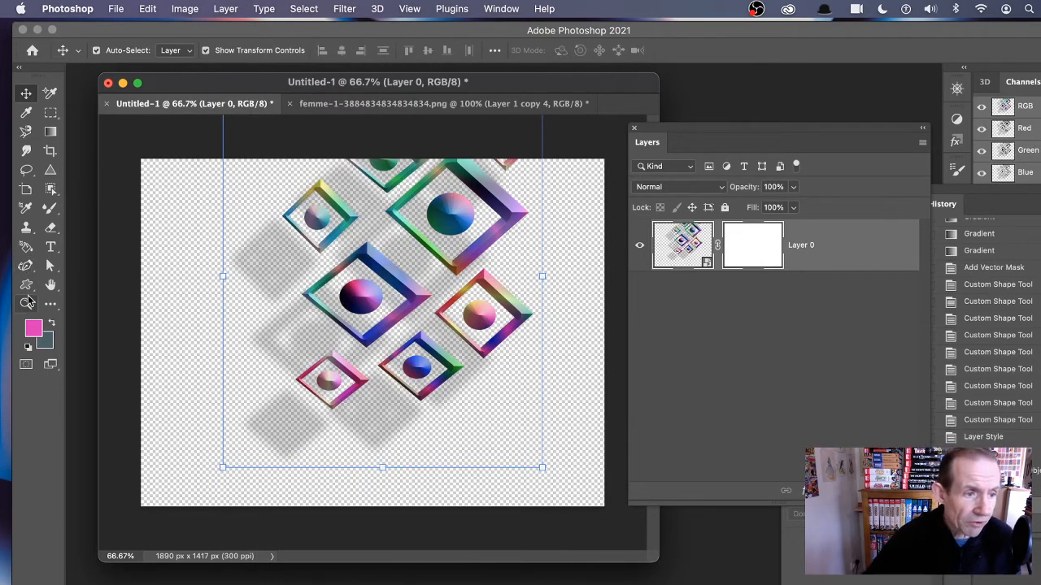
Step: With the Custom Shape tool, pick a tall pointed diamond shape and draw it over the canvas centre
left_click(26, 286)
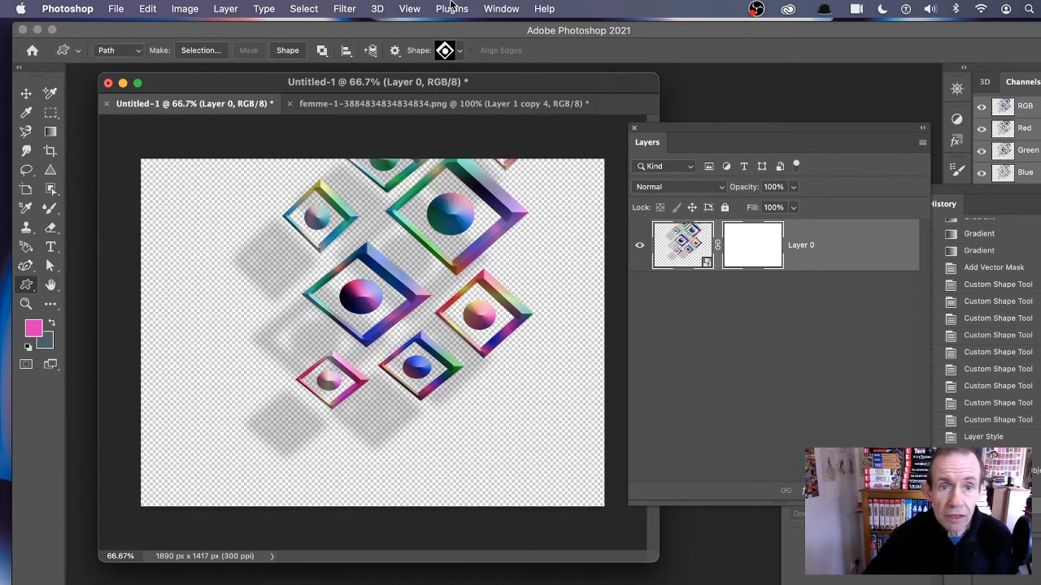
left_click(460, 52)
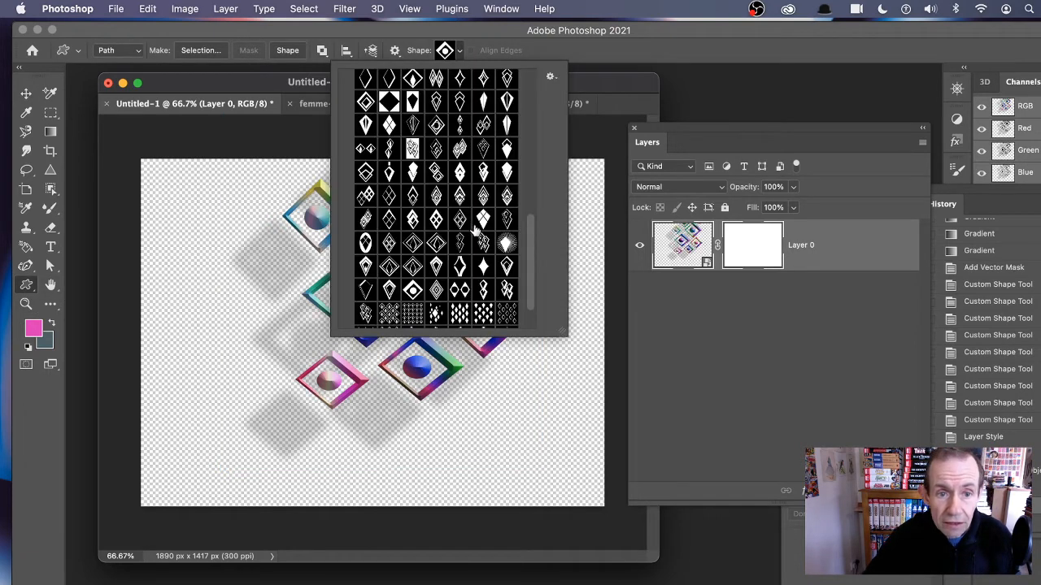
left_click(413, 174)
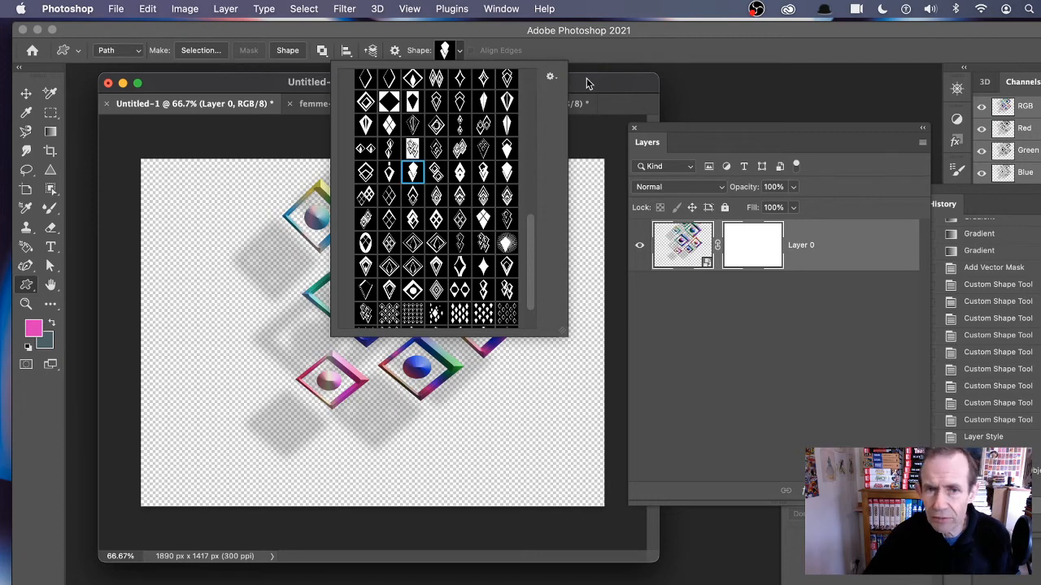
left_click(588, 84)
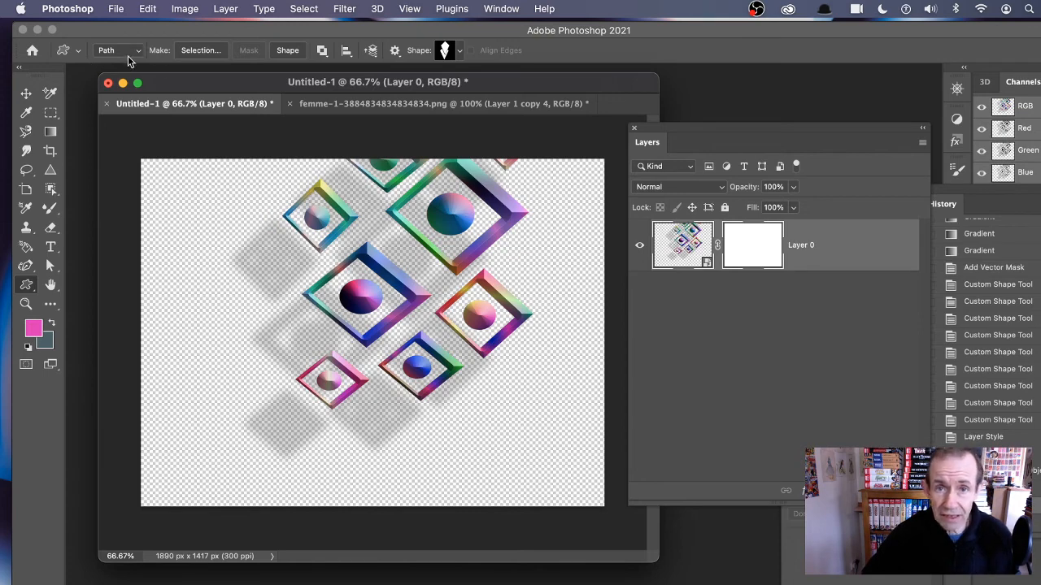
left_click_drag(331, 167, 479, 385)
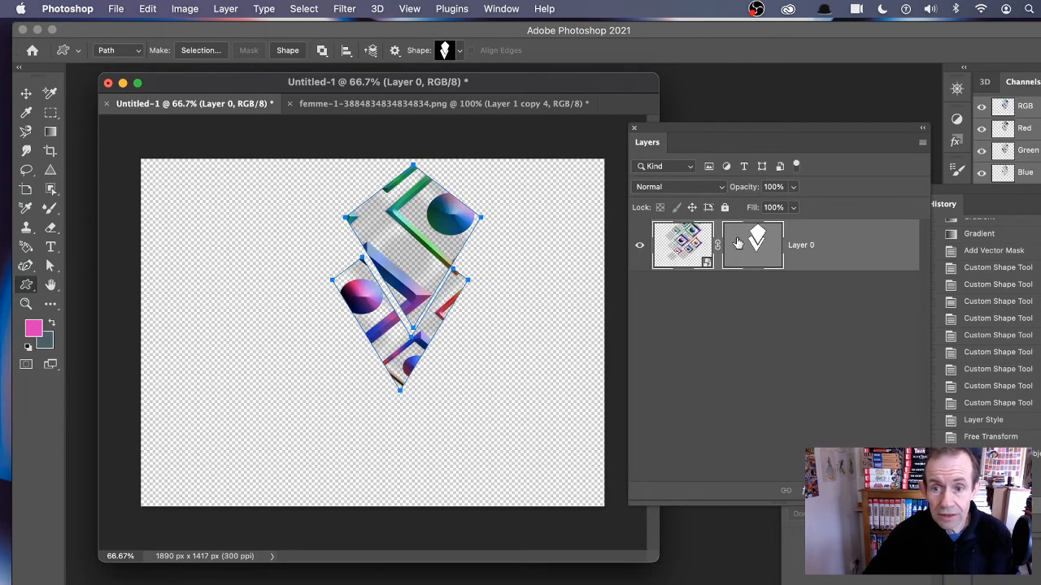
Step: Open the Drop Shadow layer style for the masked layer and enable Bevel & Emboss
left_click(30, 92)
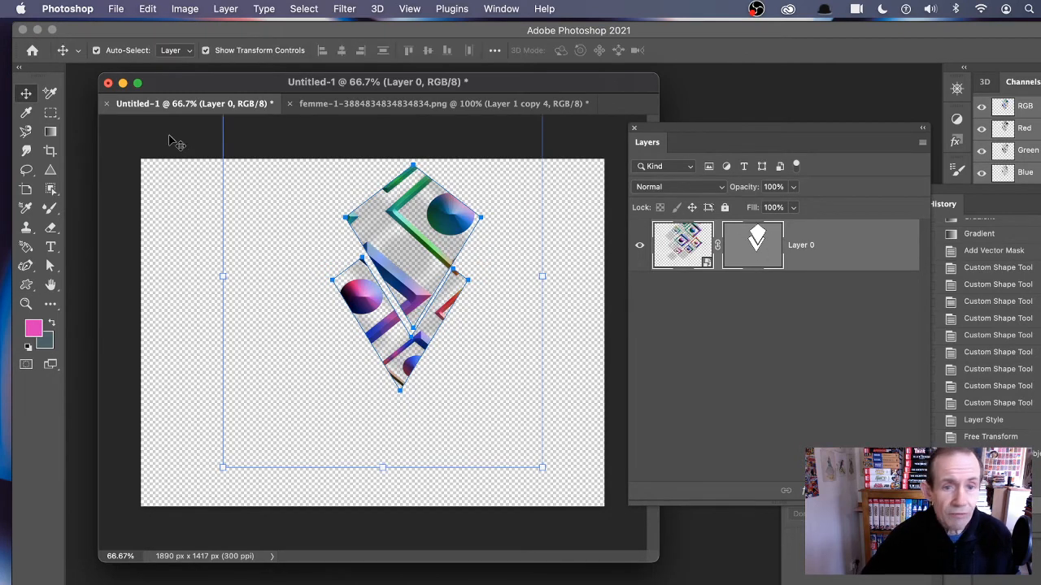
left_click(199, 13)
mouse_move(235, 11)
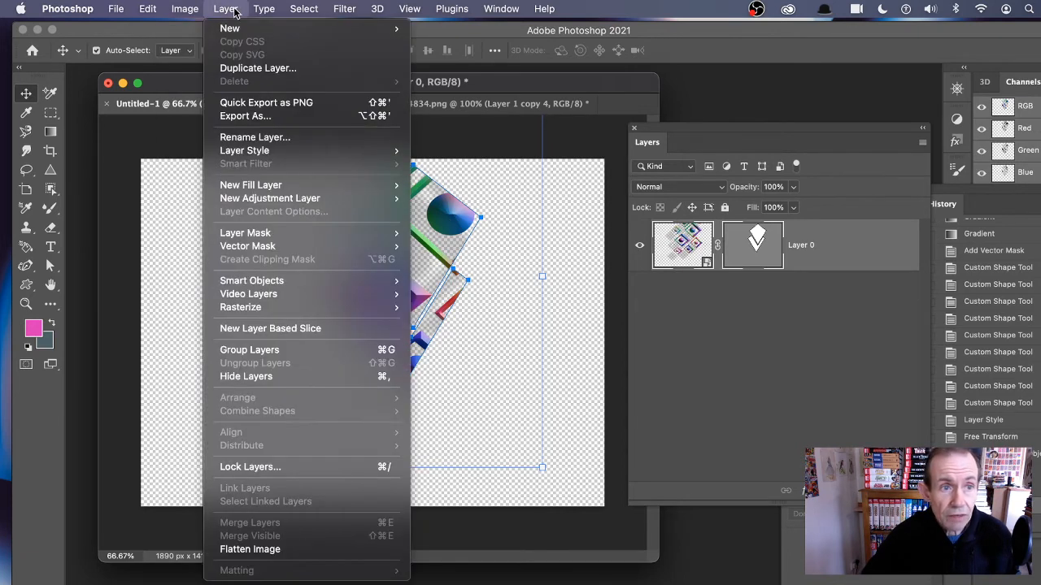
mouse_move(260, 152)
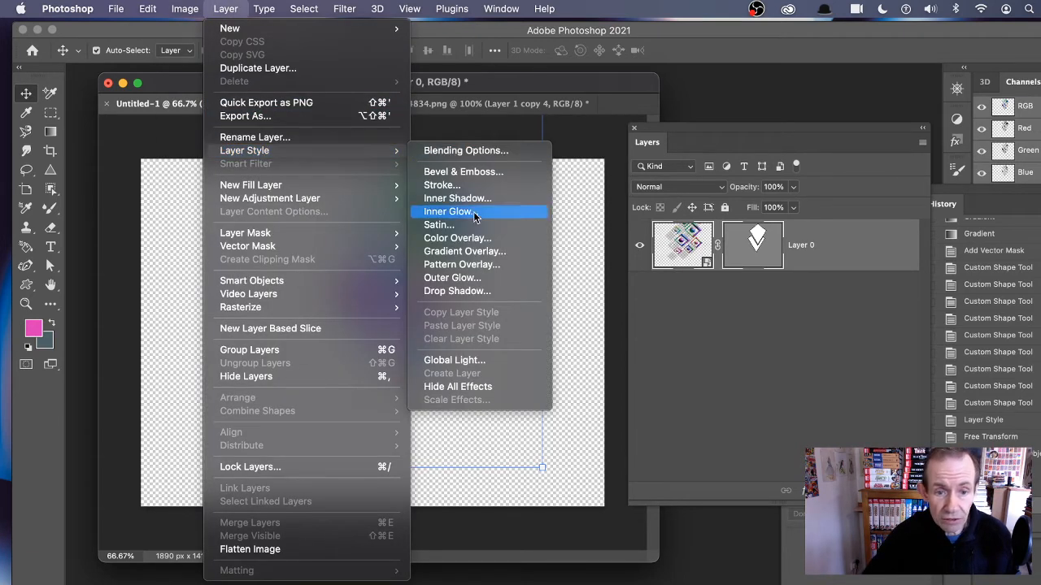
left_click(468, 291)
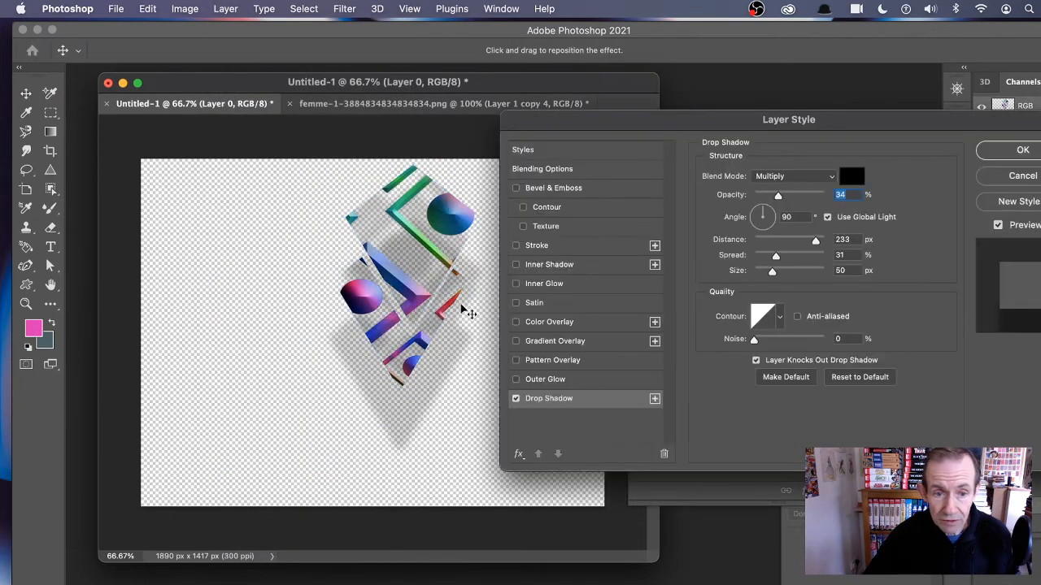
left_click(515, 188)
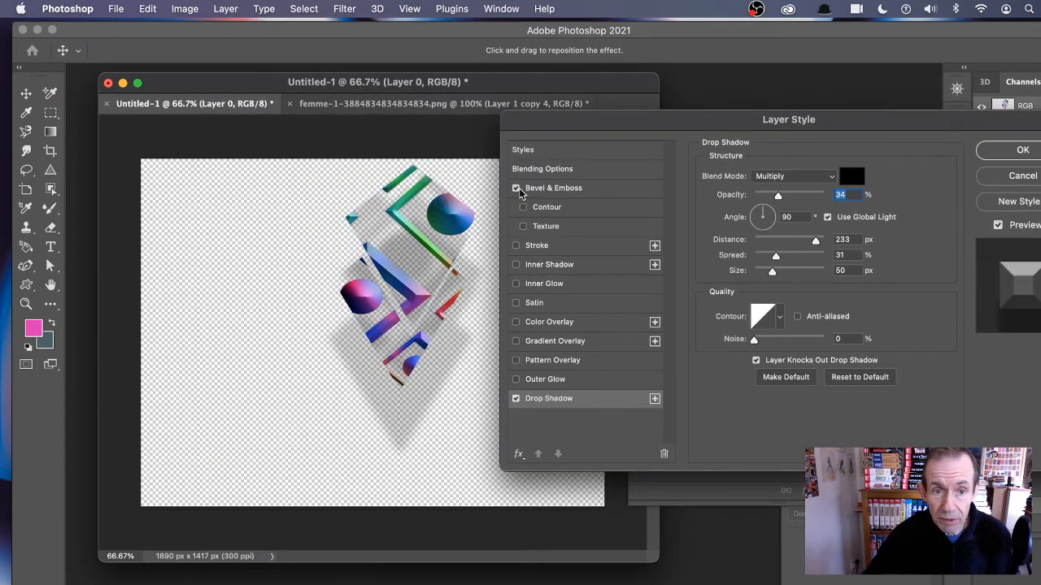
Step: Add a Stroke effect, reduce its size, and confirm the layer style
left_click(523, 245)
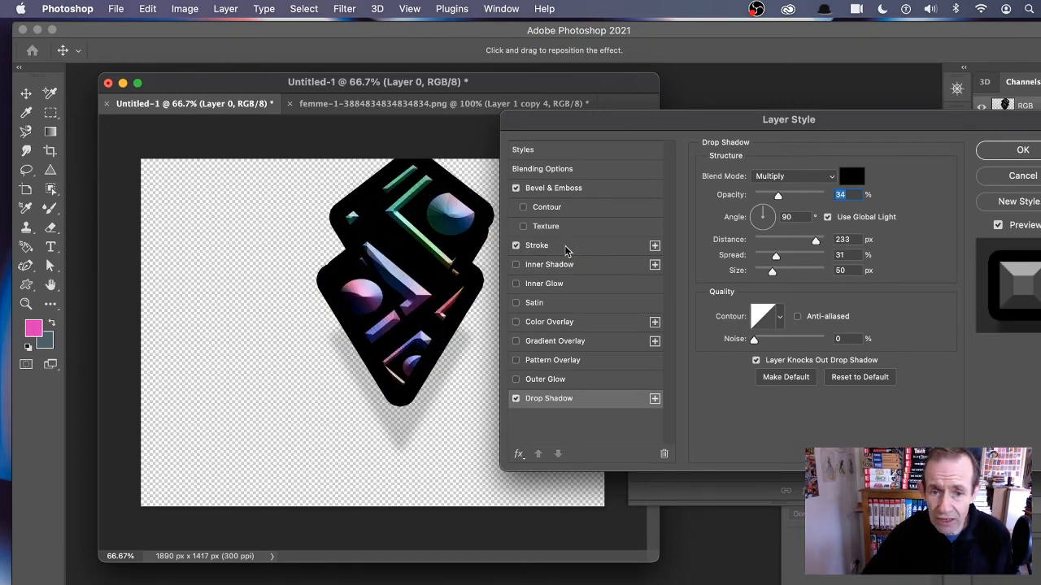
left_click(553, 247)
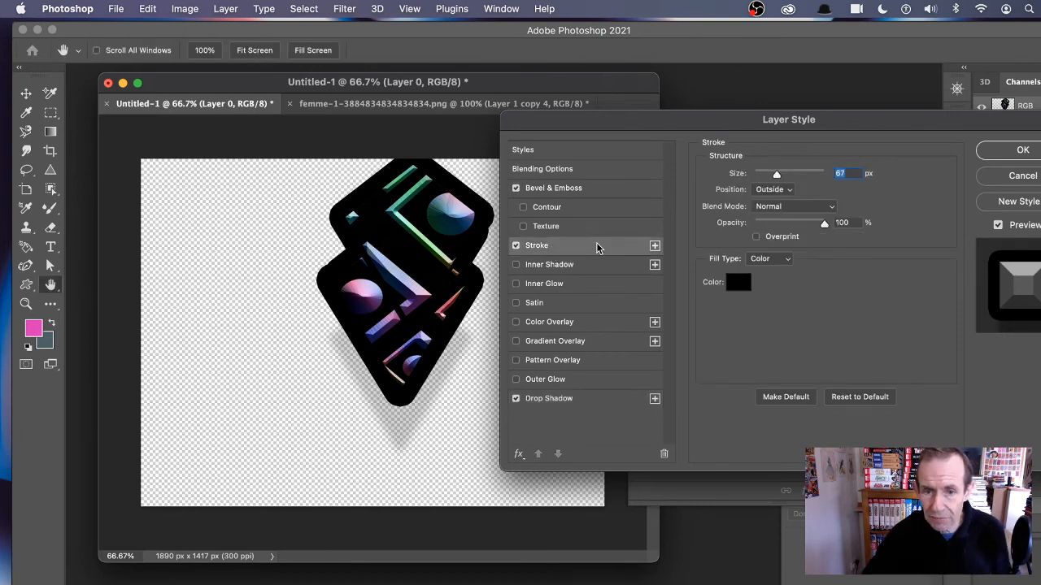
left_click_drag(777, 174, 762, 174)
left_click(1035, 154)
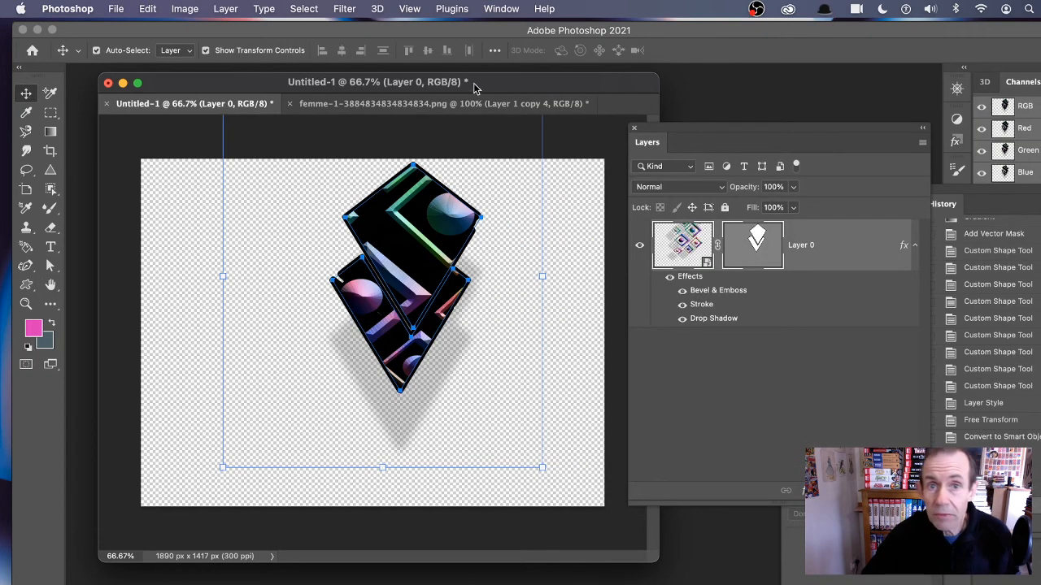
Step: Apply a Gaussian Blur smart filter with a radius of 20.4 pixels to the masked layer
left_click(351, 8)
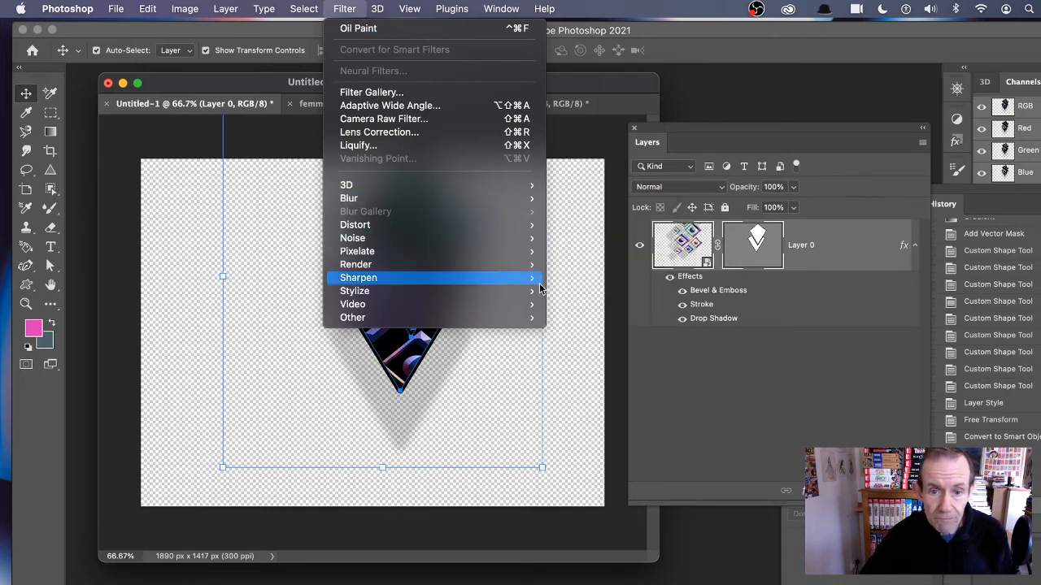
mouse_move(457, 200)
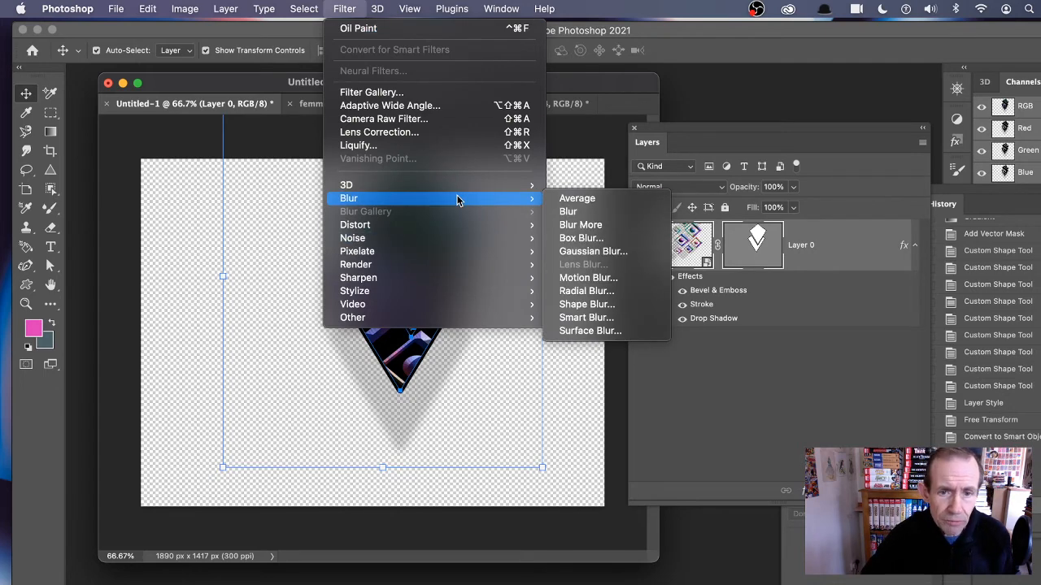
left_click(591, 251)
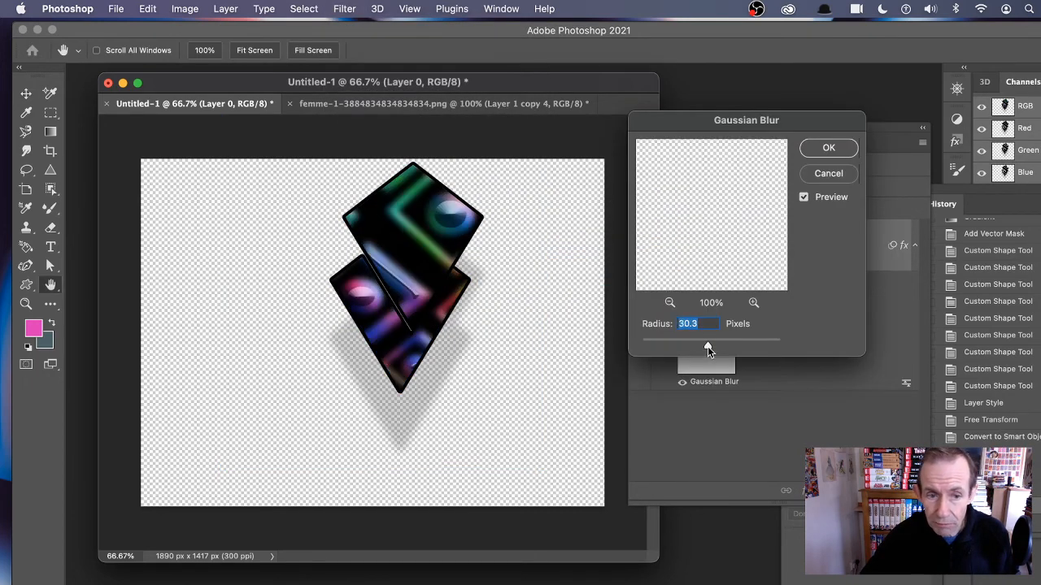
left_click_drag(707, 348, 701, 347)
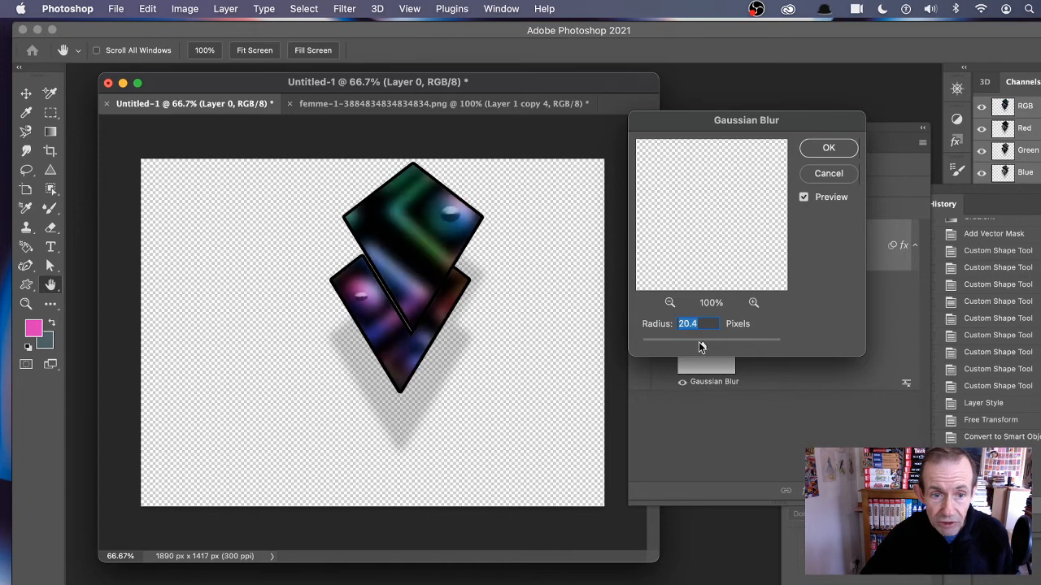
left_click(826, 149)
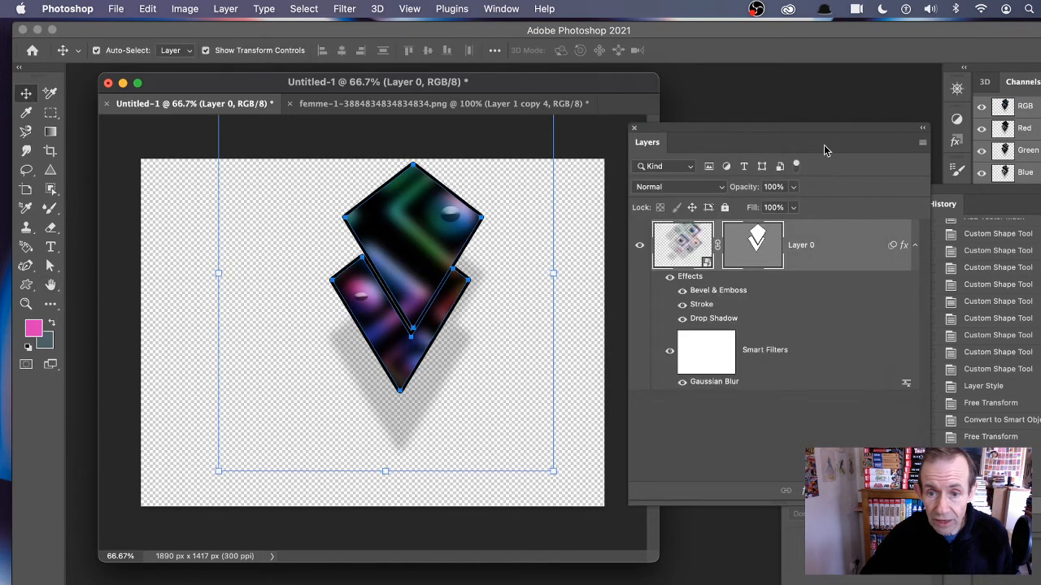
Step: Transform the masked layer and reposition it toward the upper left of the canvas
left_click(768, 420)
left_click(683, 252)
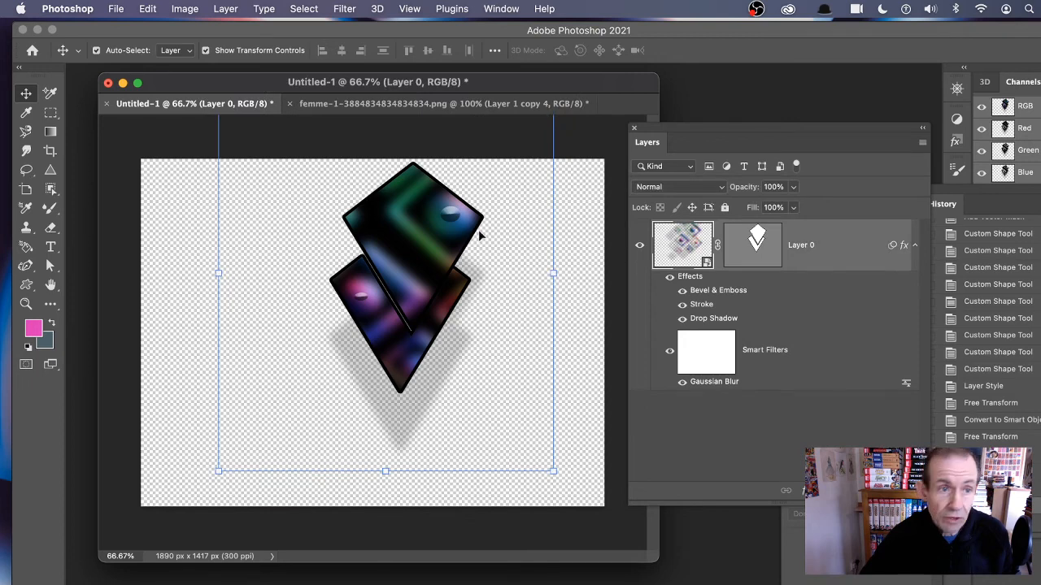
left_click_drag(553, 469, 483, 443)
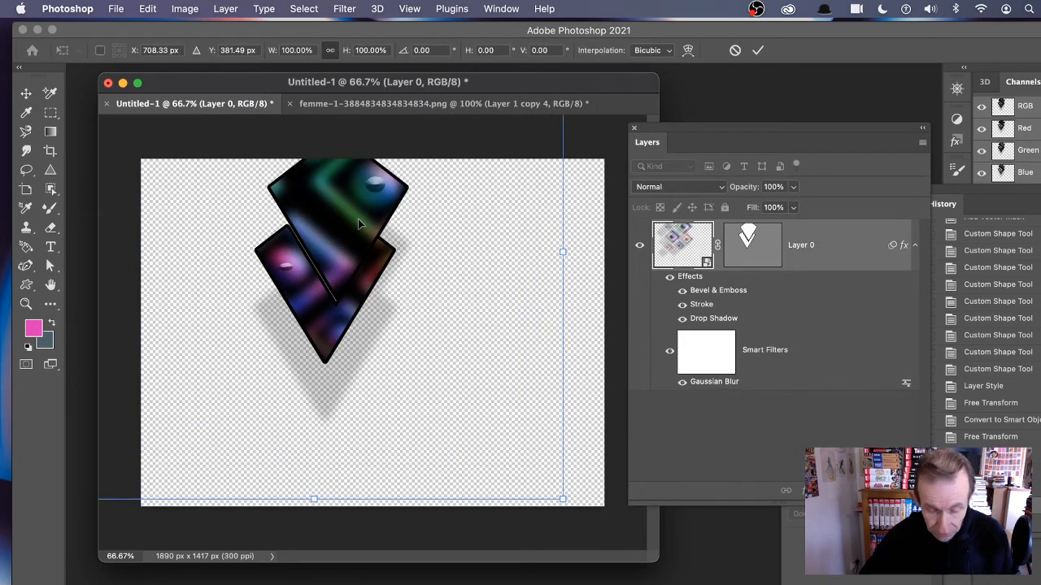
mouse_move(358, 224)
left_mouse_down()
mouse_move(355, 204)
mouse_move(442, 316)
mouse_move(362, 238)
left_mouse_up()
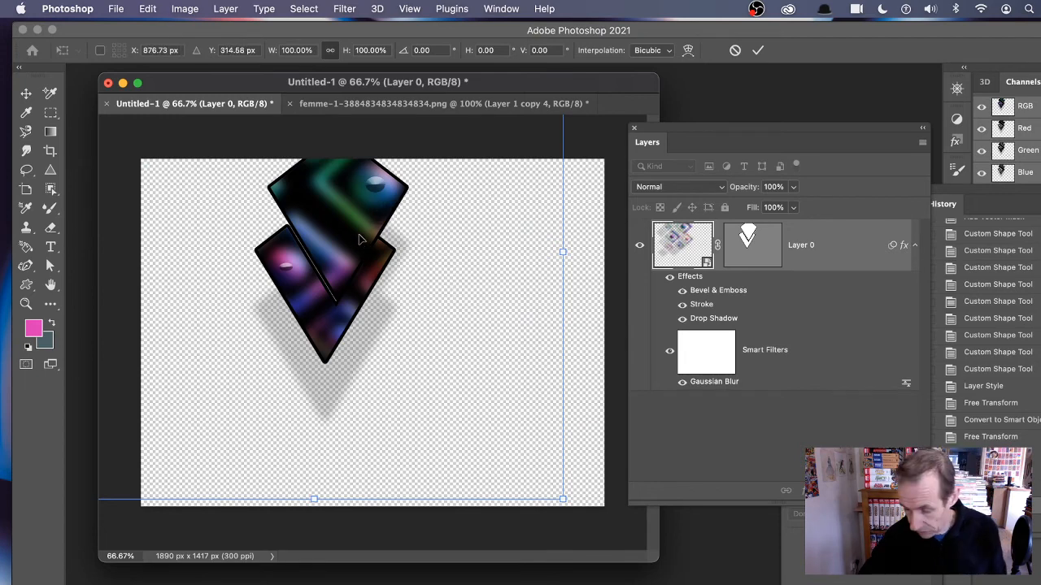
key("Return")
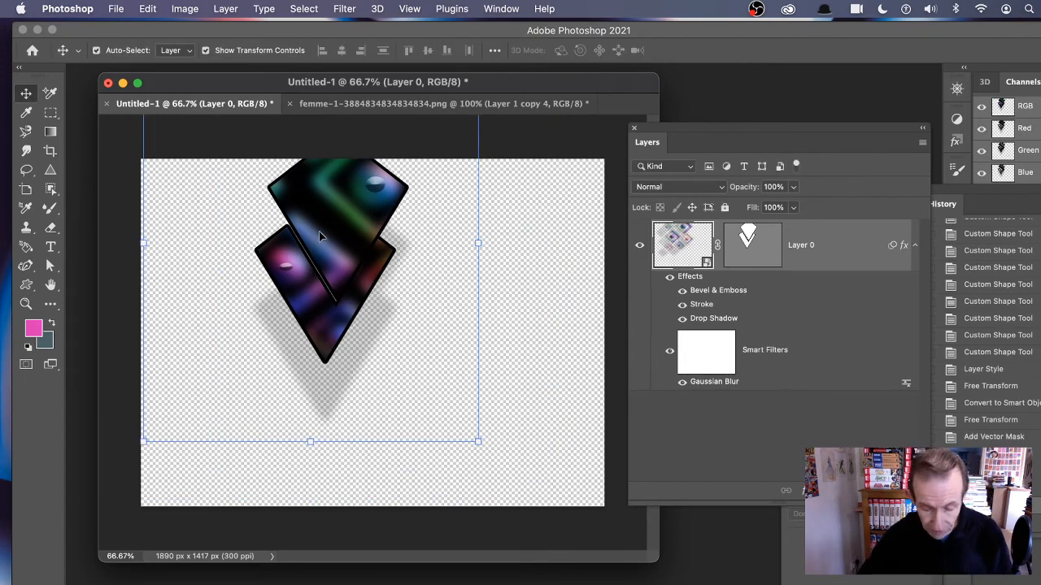
Step: Duplicate the masked diamond layer several times and scatter the copies across the canvas
left_click_drag(342, 211, 272, 268)
left_click_drag(378, 258, 518, 218)
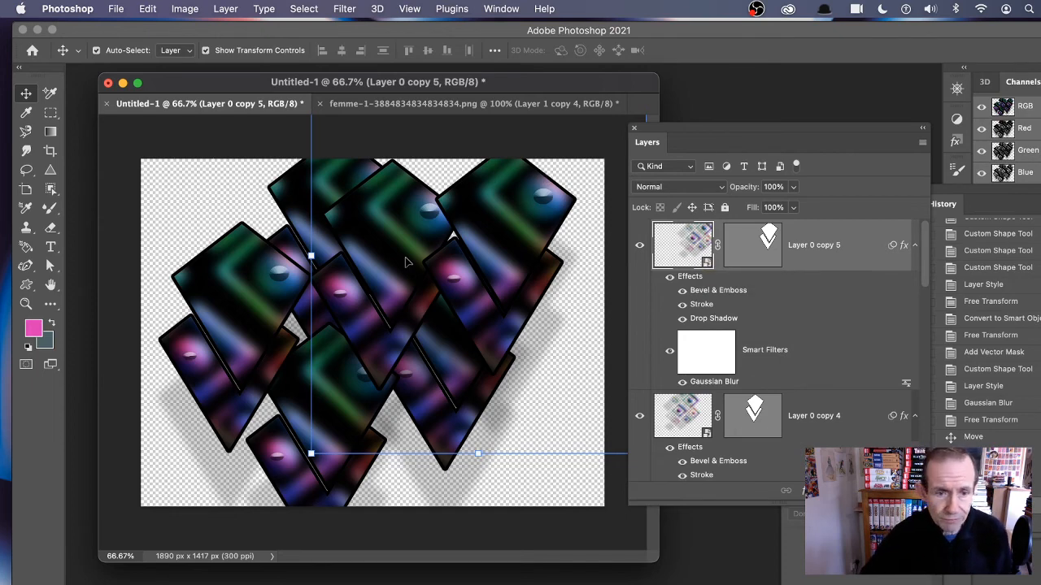
Step: Select all the diamond layers, from the top copy down to Layer 0, and convert them into one smart object
left_click(222, 210)
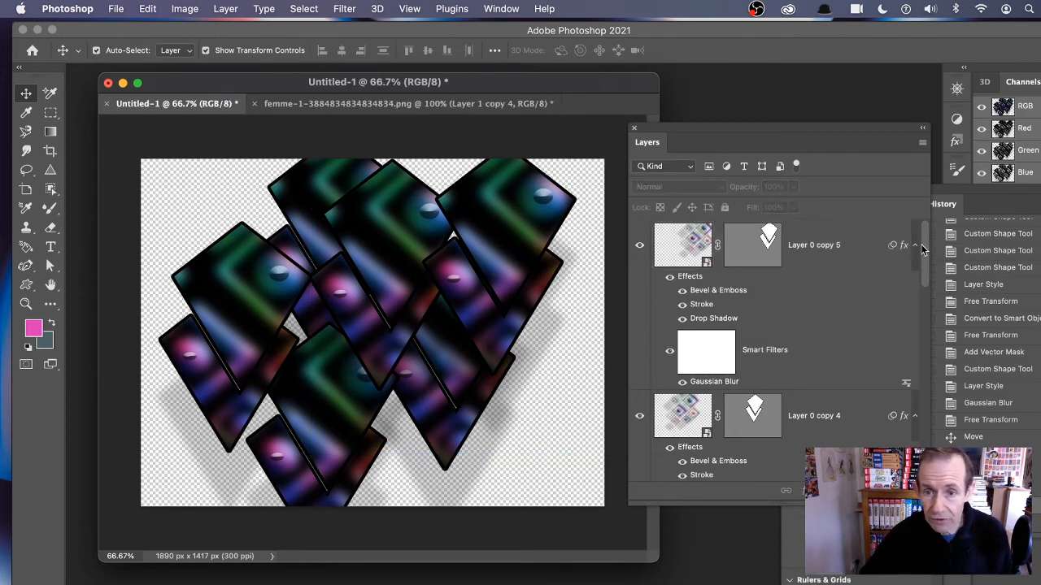
left_click(825, 244)
left_click_drag(924, 252, 925, 464)
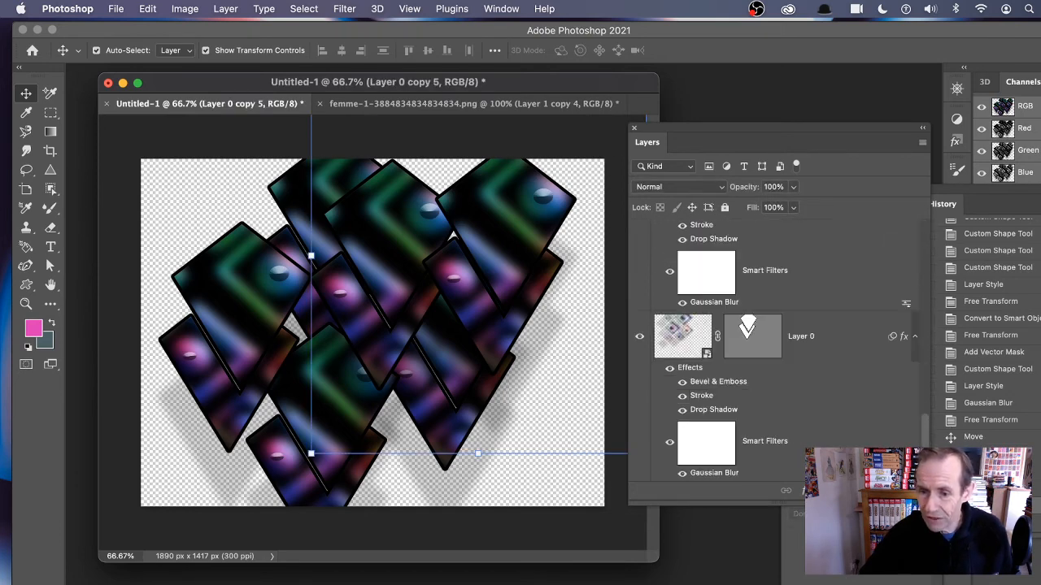
left_click(683, 333)
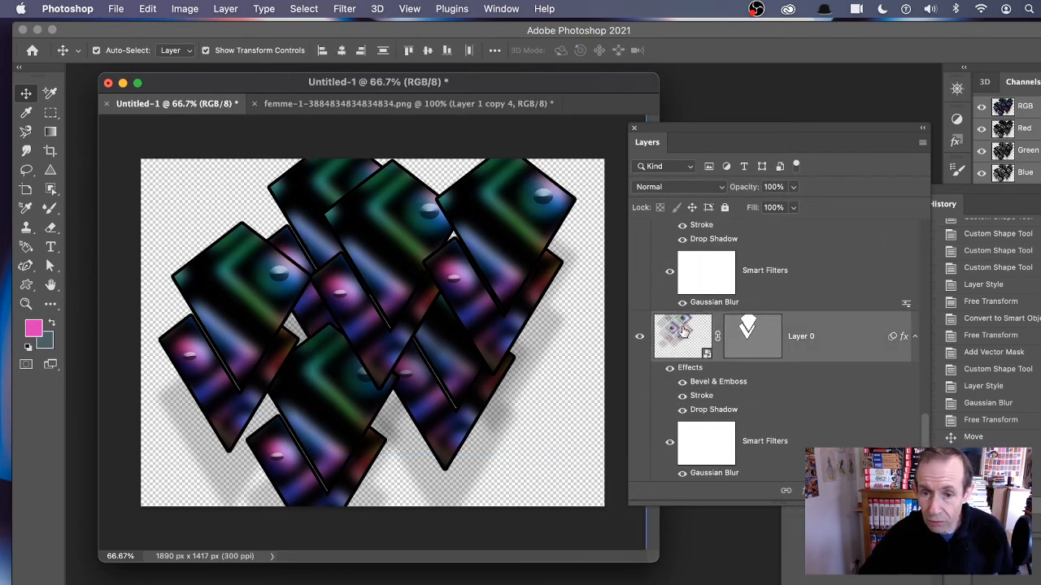
left_click(232, 8)
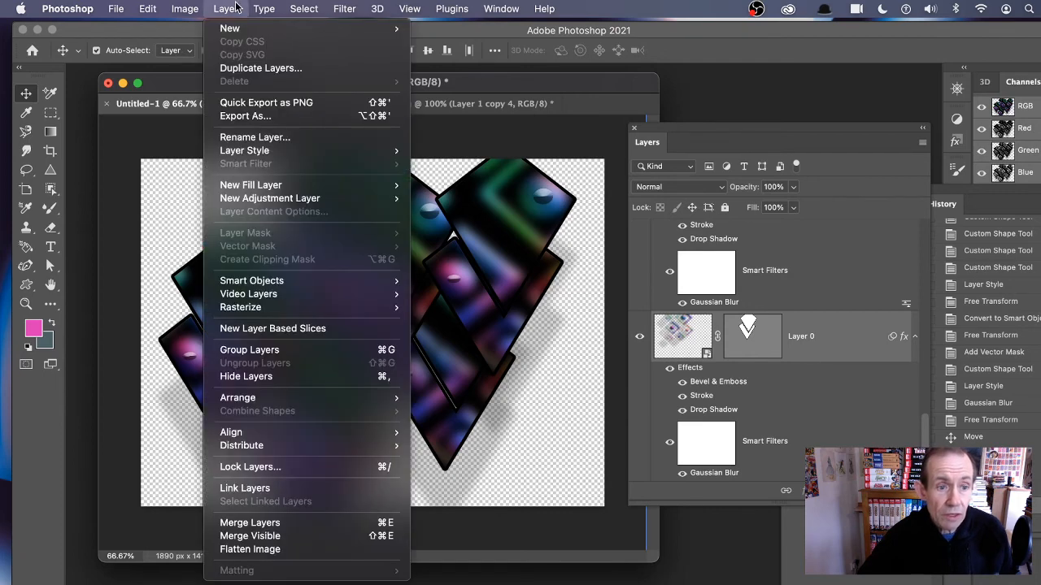
mouse_move(387, 280)
left_click(468, 285)
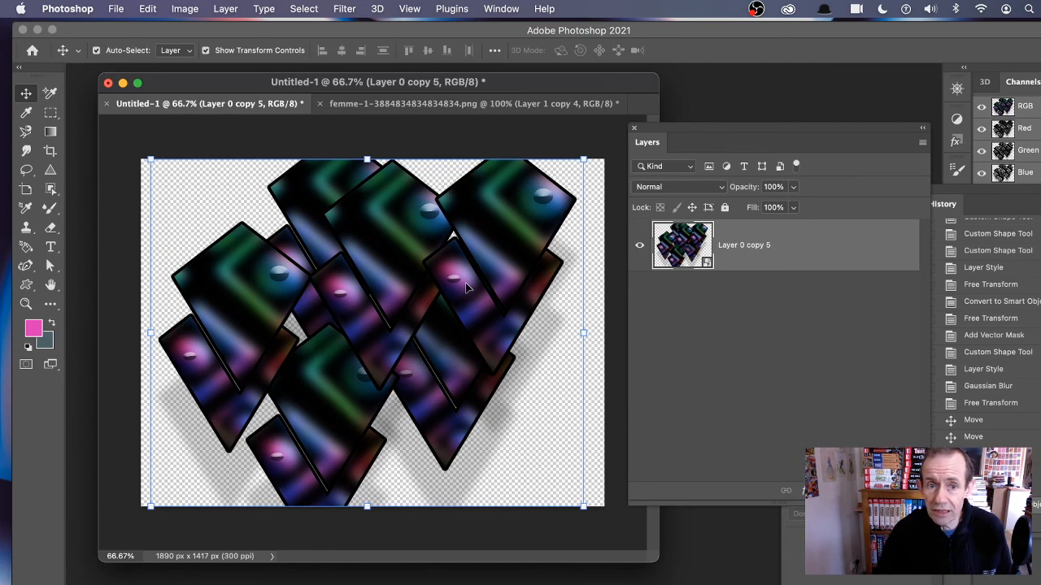
left_click(147, 9)
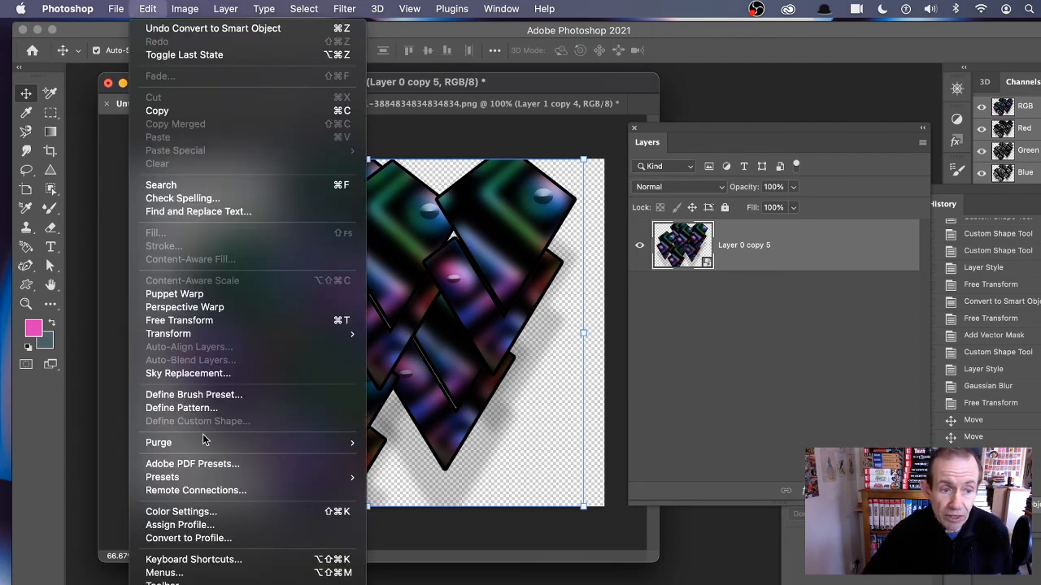
left_click(820, 3)
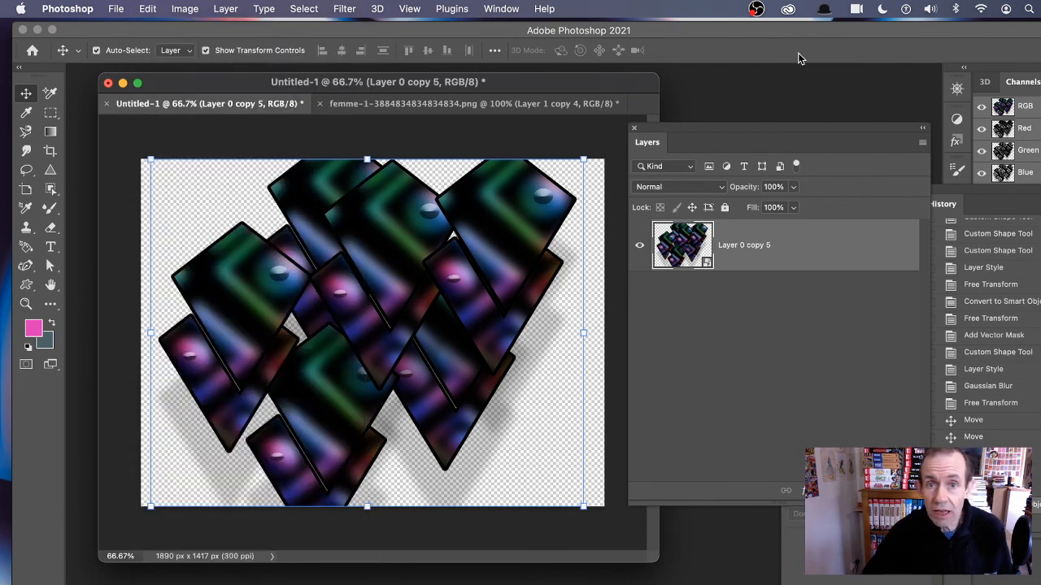